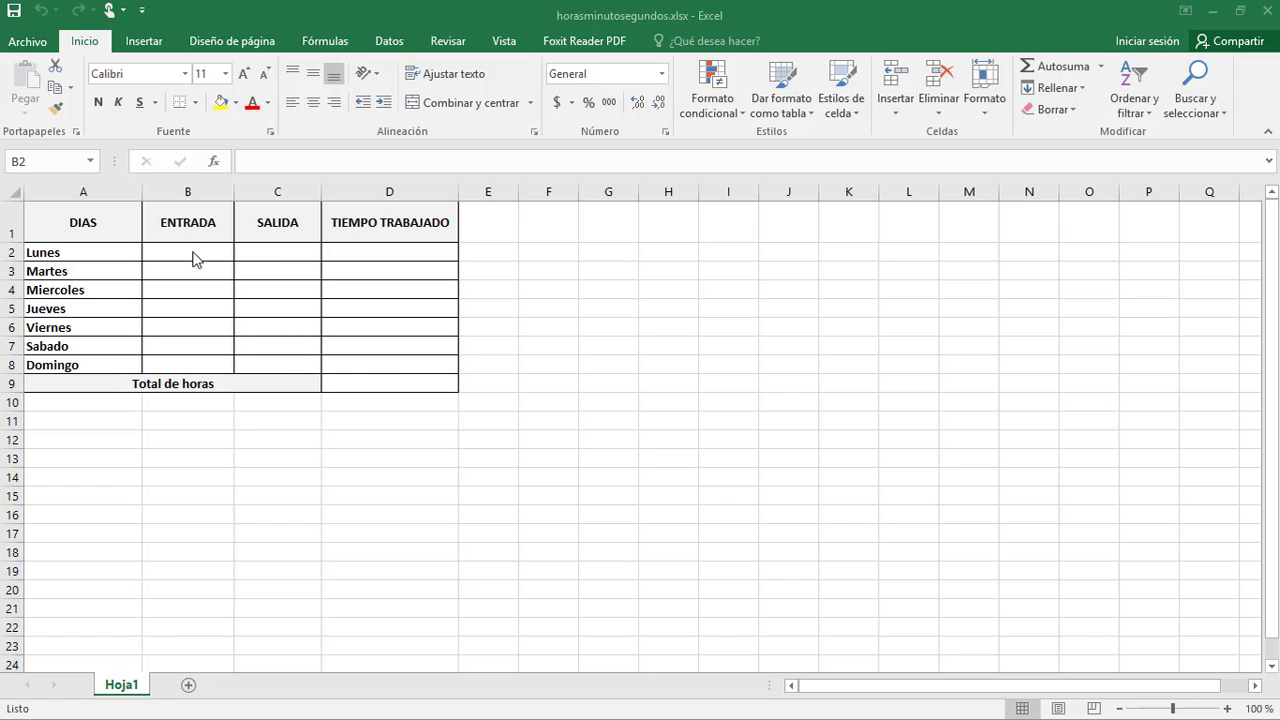
Apply the custom [h]:mm:ss number format to the time cells B2:D8.
drag(196, 258, 390, 364)
click(260, 323)
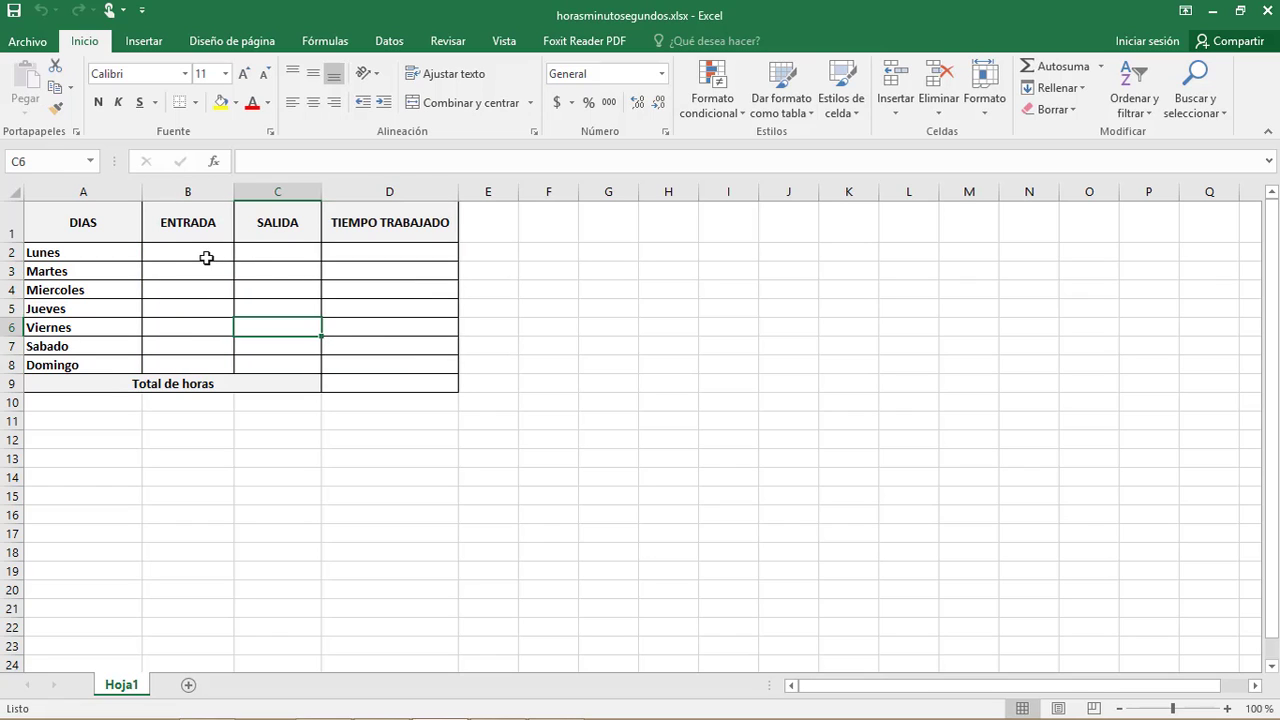
drag(206, 258, 393, 355)
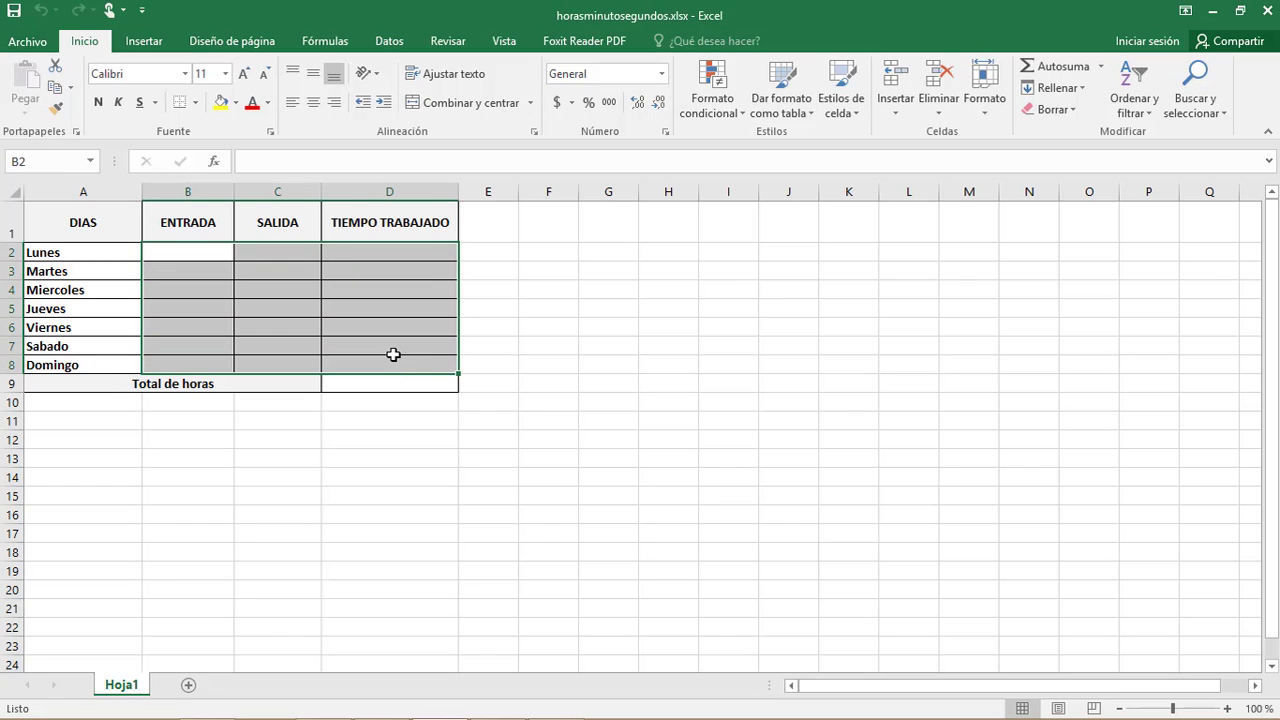
click(655, 74)
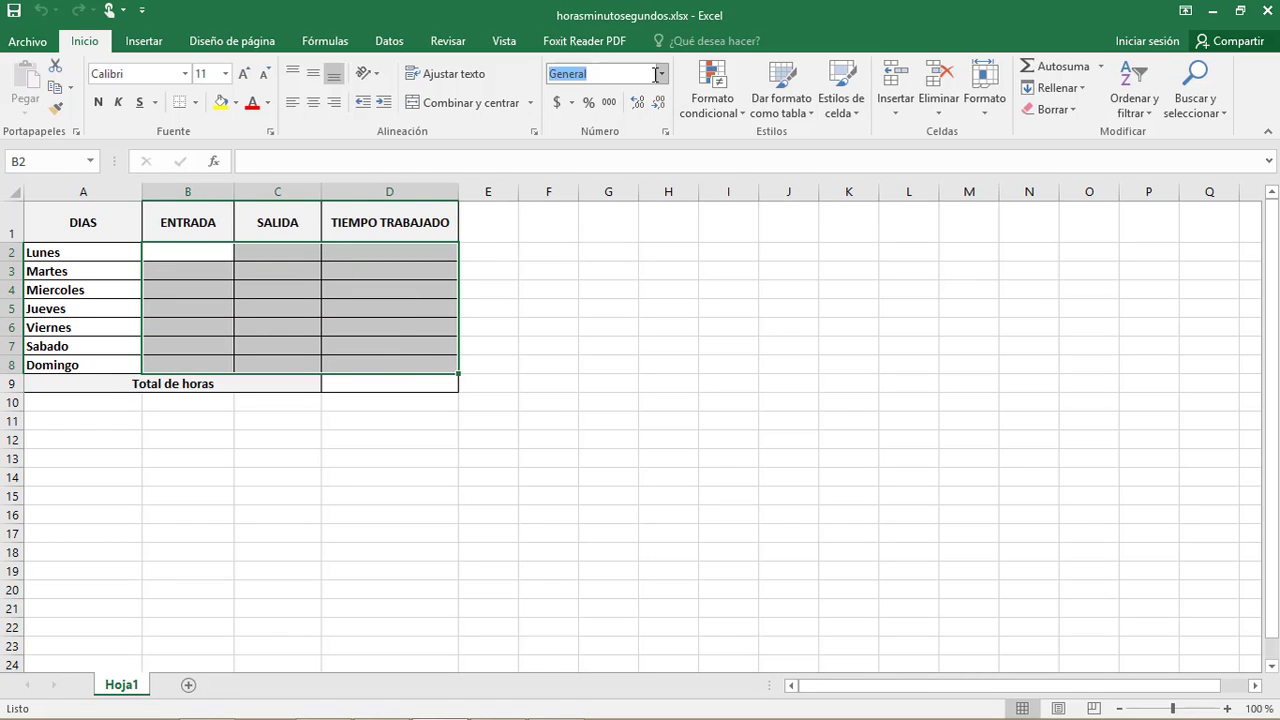
click(661, 74)
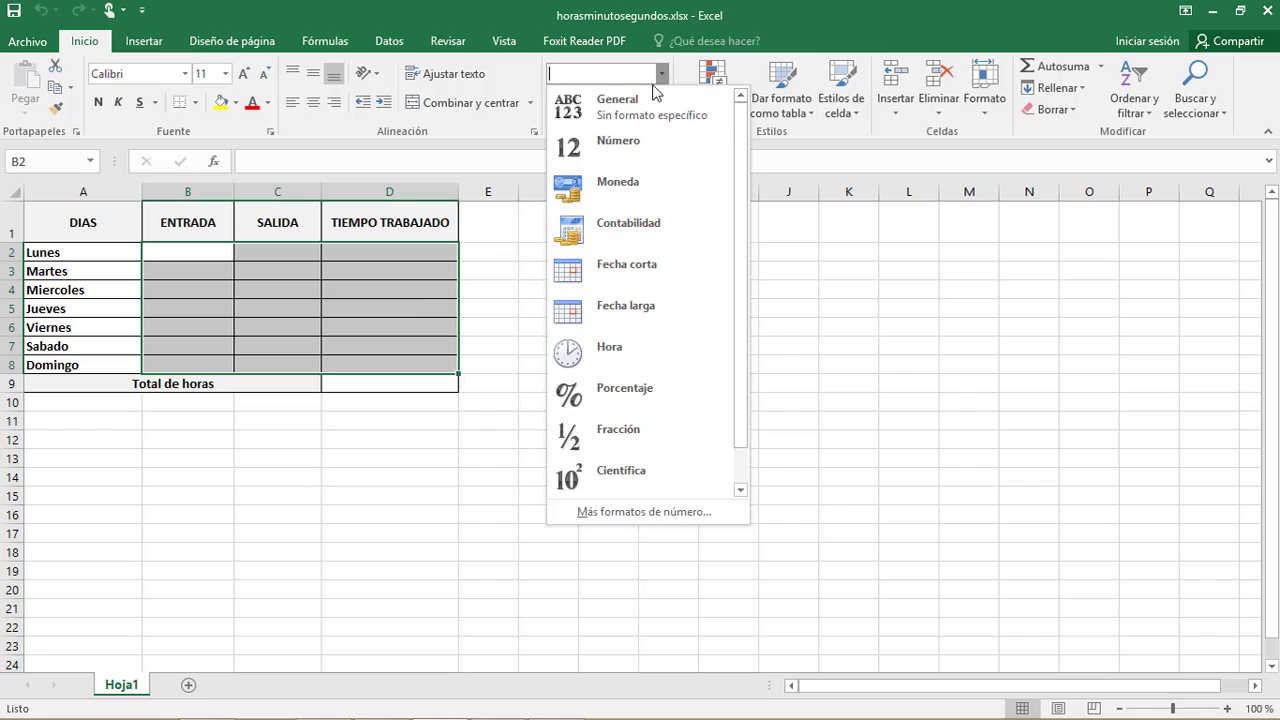
click(617, 505)
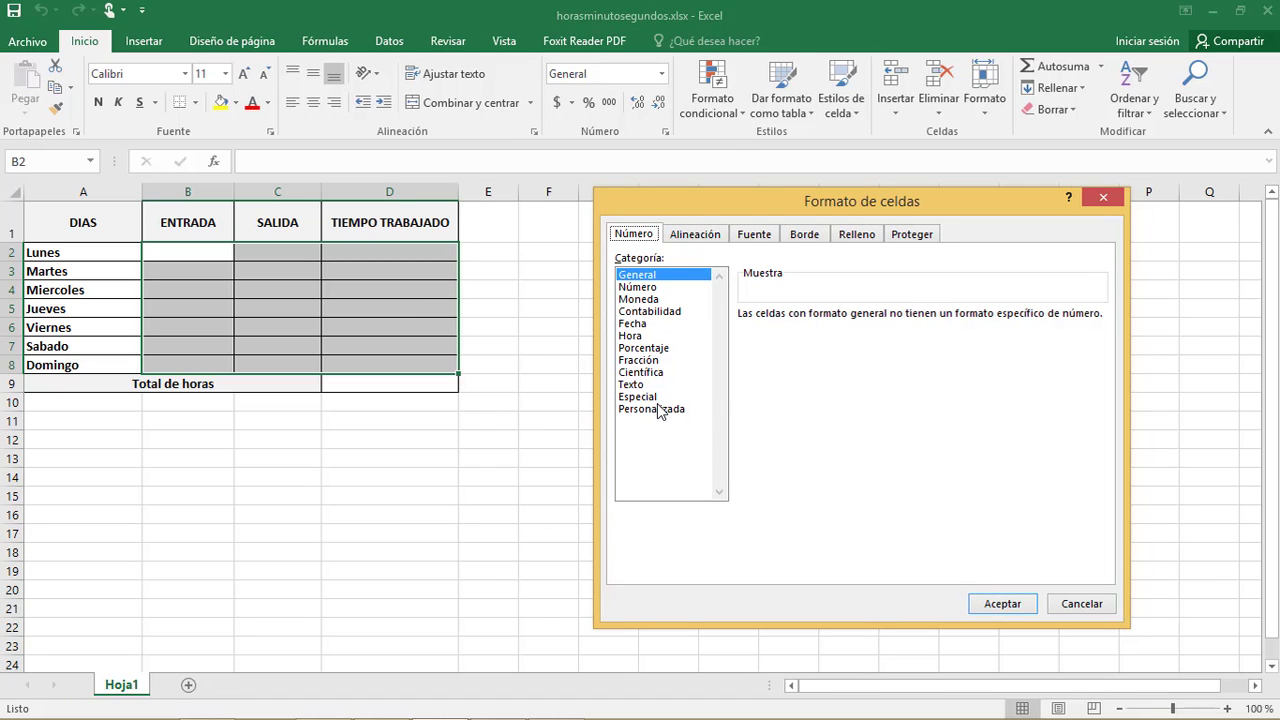
click(660, 409)
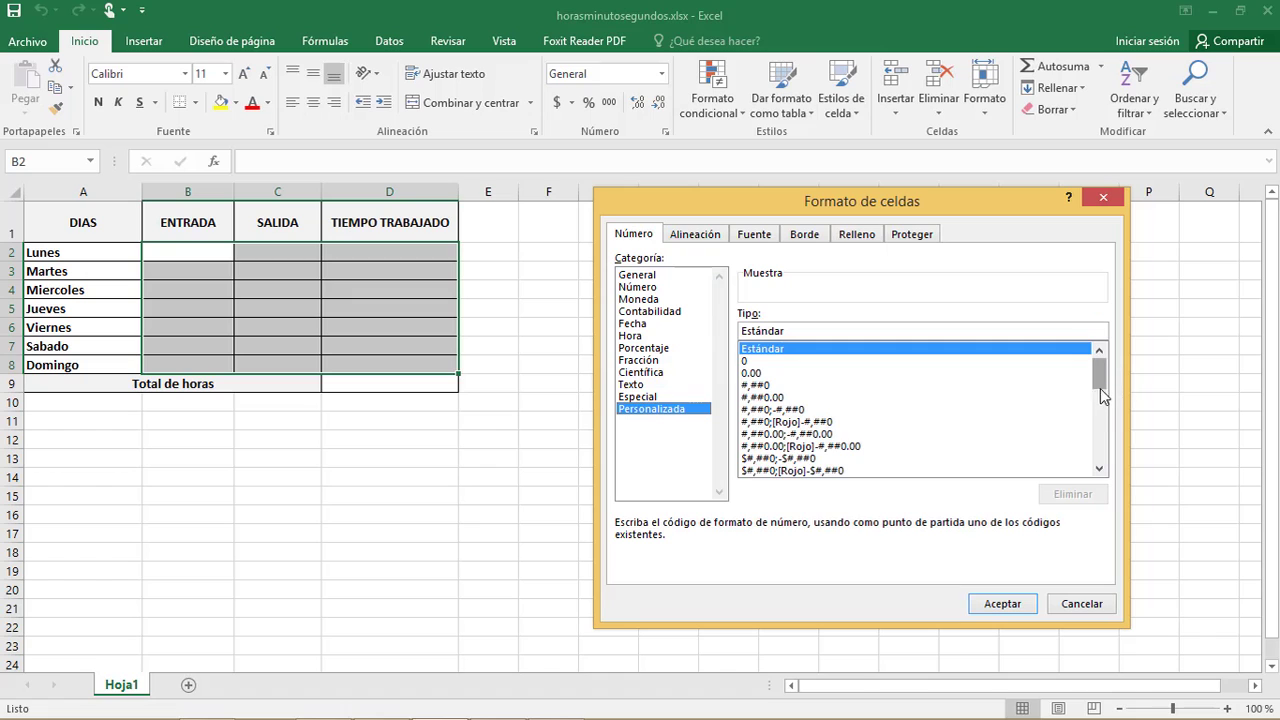
drag(1100, 390, 1116, 456)
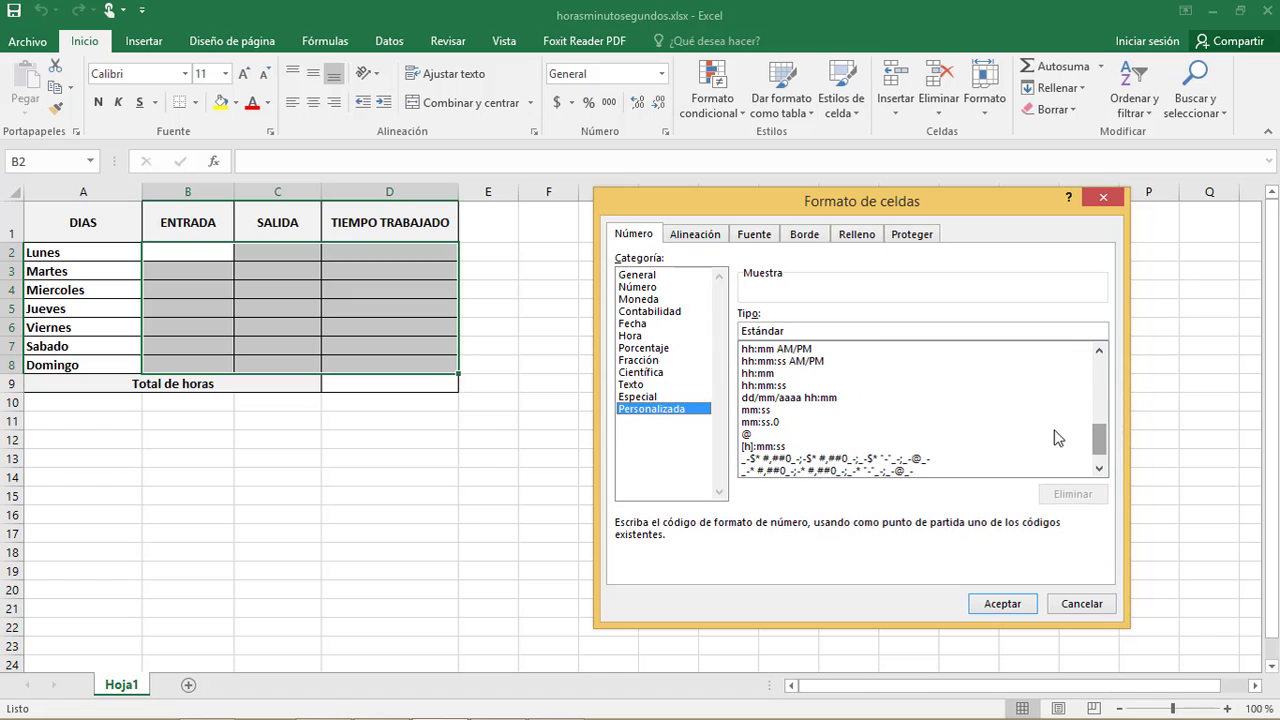
click(772, 447)
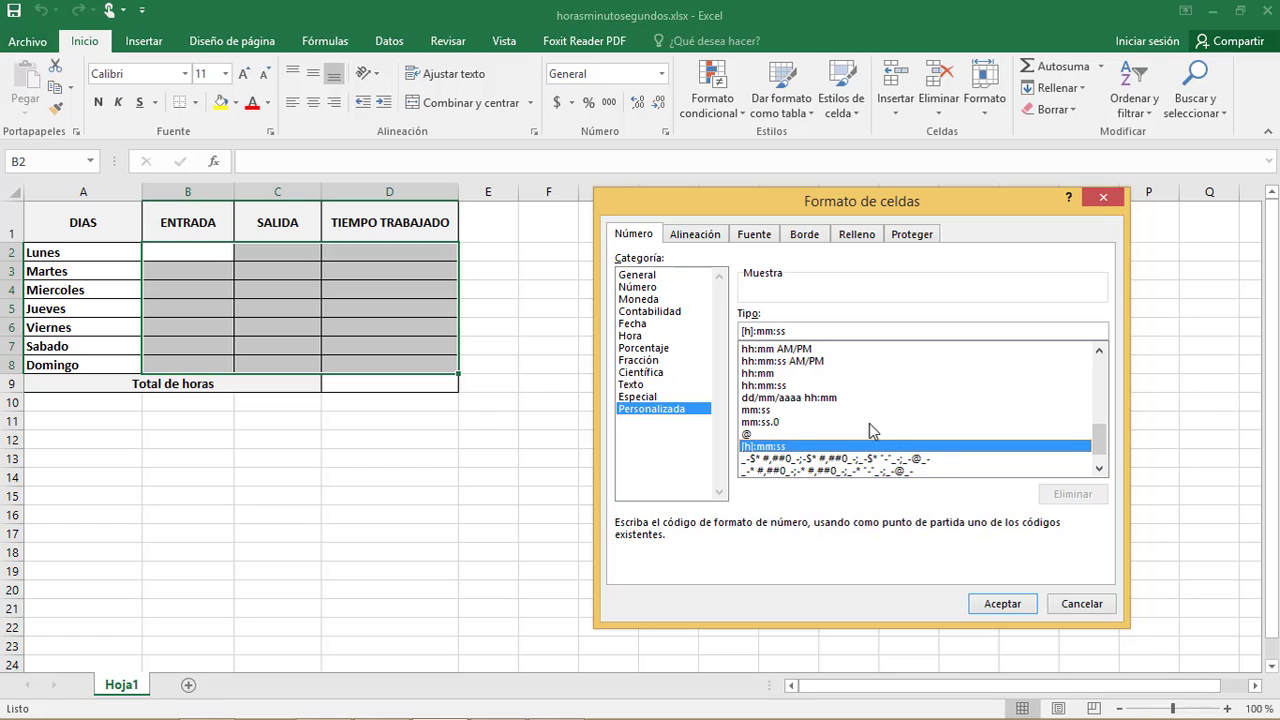
click(1003, 601)
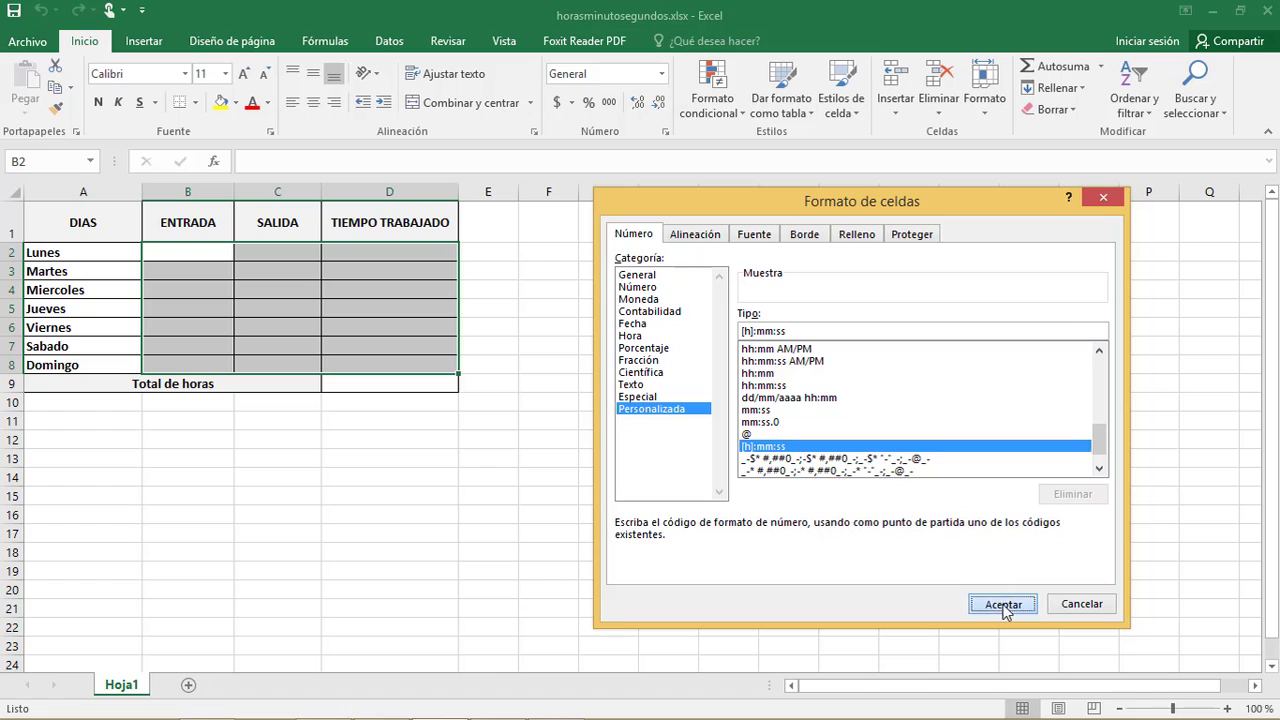
click(547, 336)
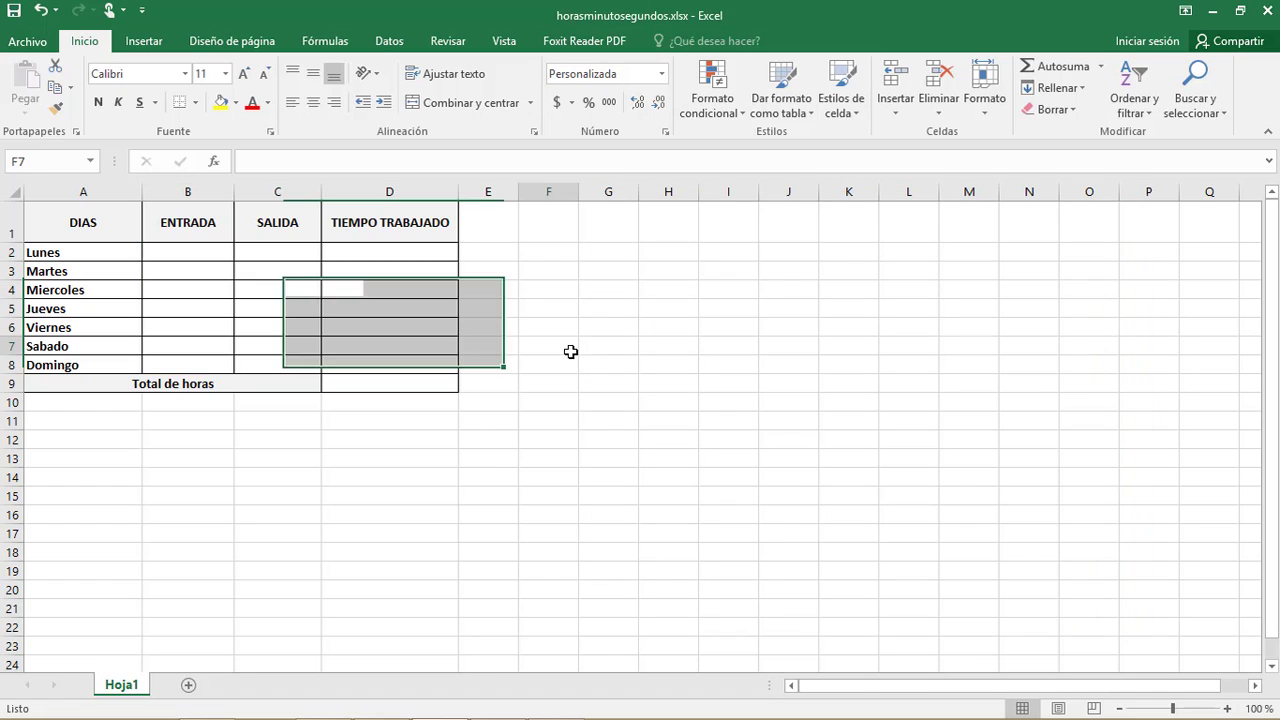
Enter Lunes 8:00 to 14:00 and Martes 9:00 to 16:00 in B2:C3.
click(195, 252)
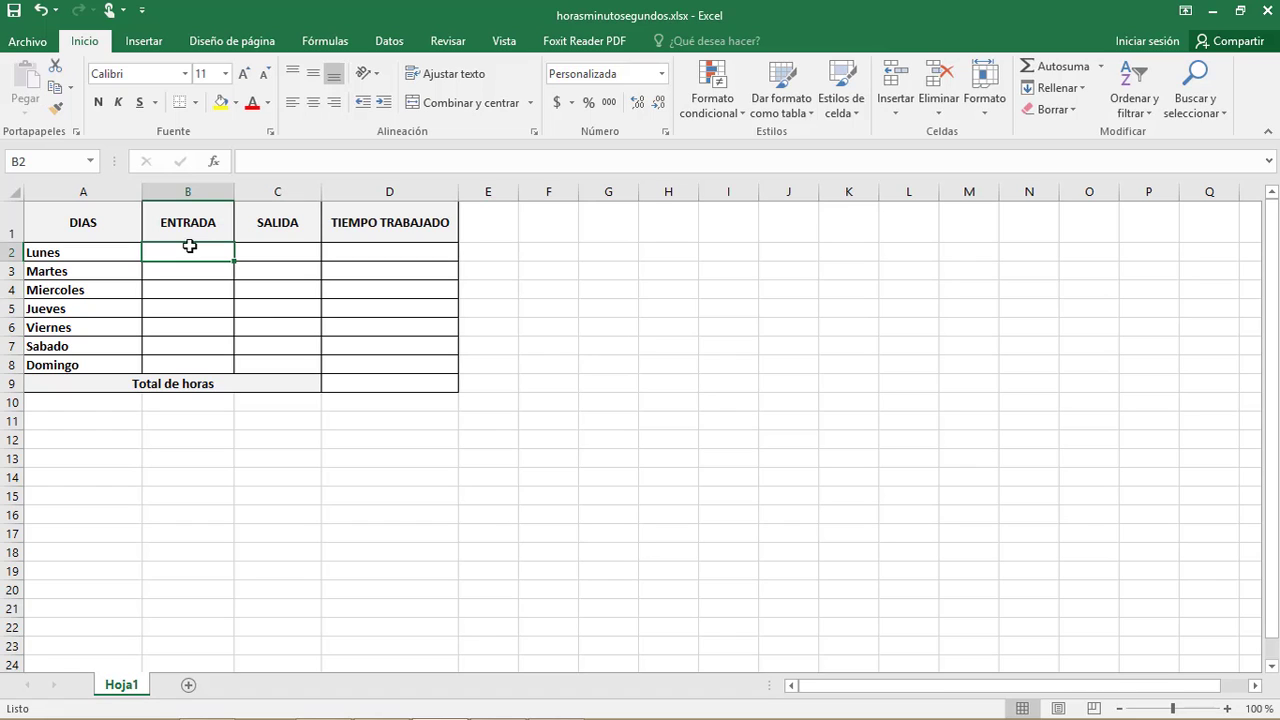
text(8)
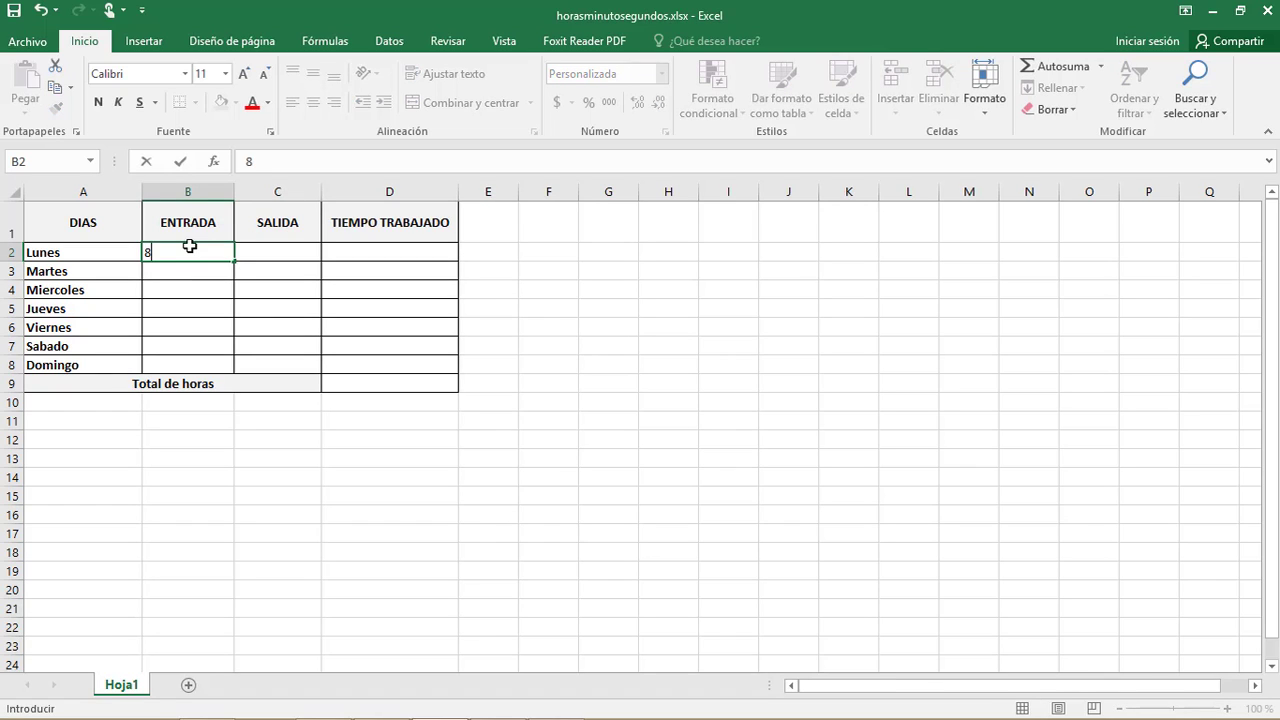
text(:00)
key(ctrl+Return)
click(300, 250)
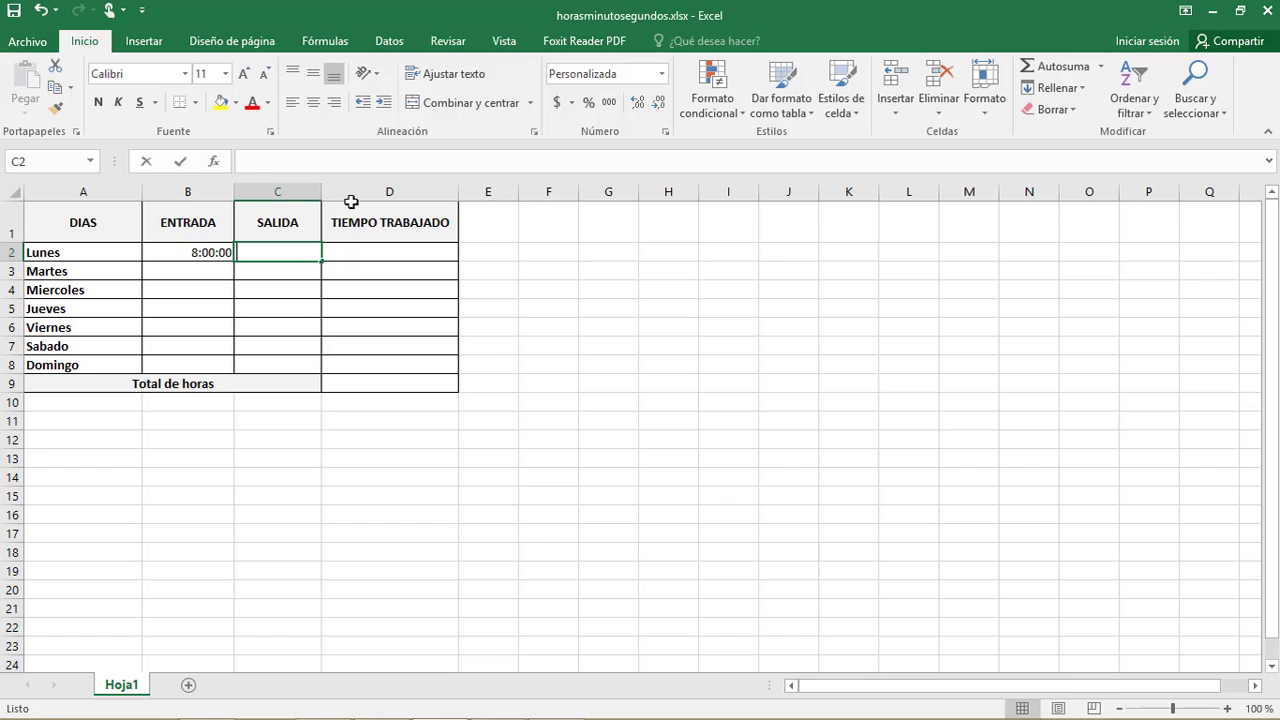
text(14:00)
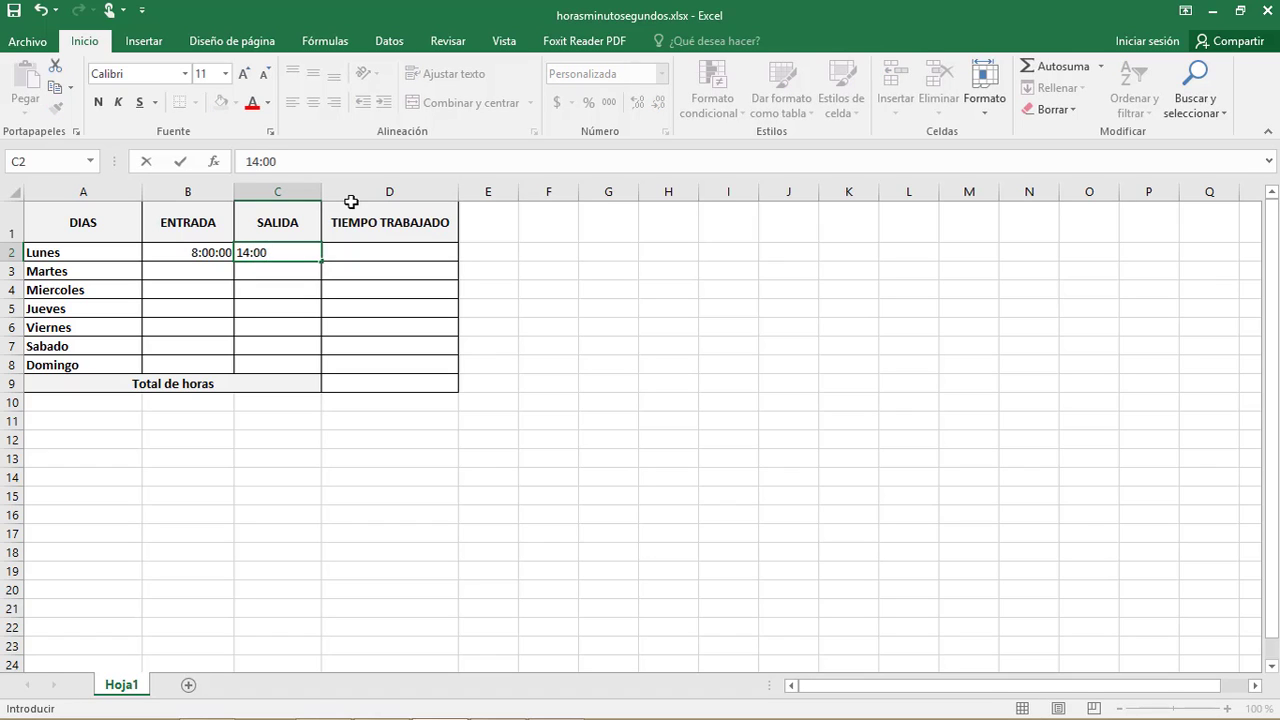
key(Return)
key(Left)
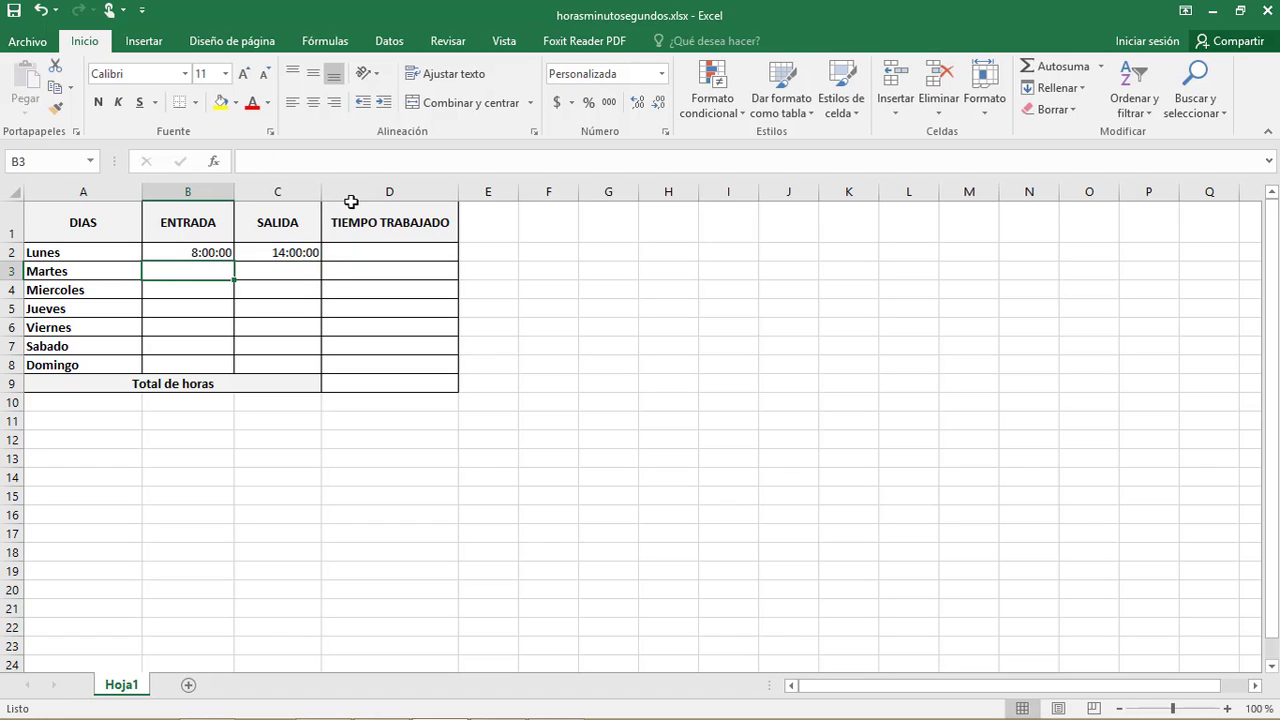
text(9:)
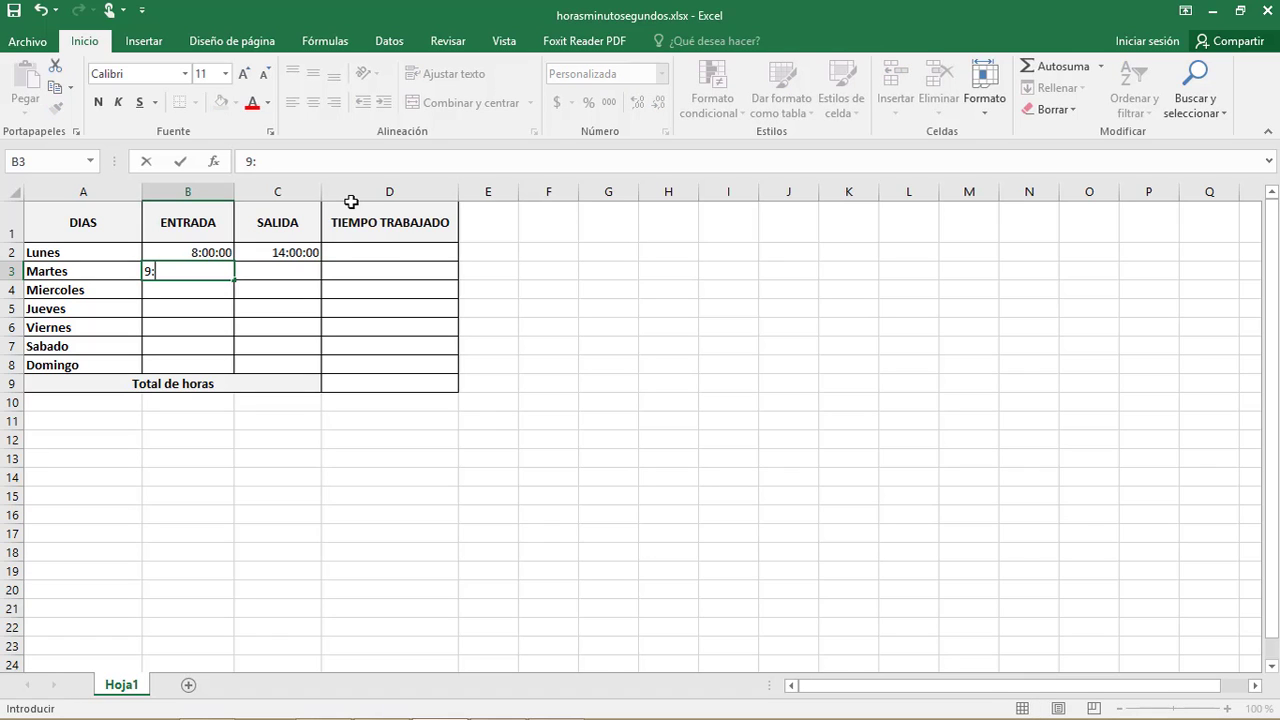
text(00)
key(Tab)
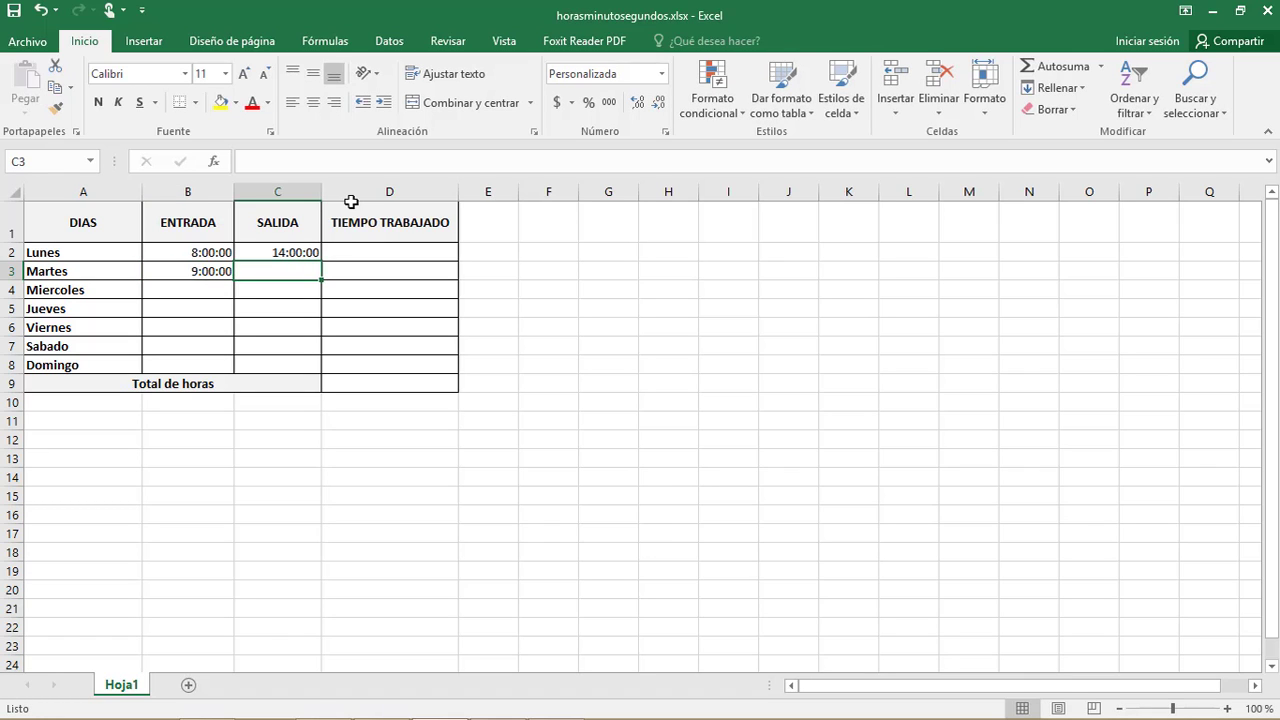
text(1)
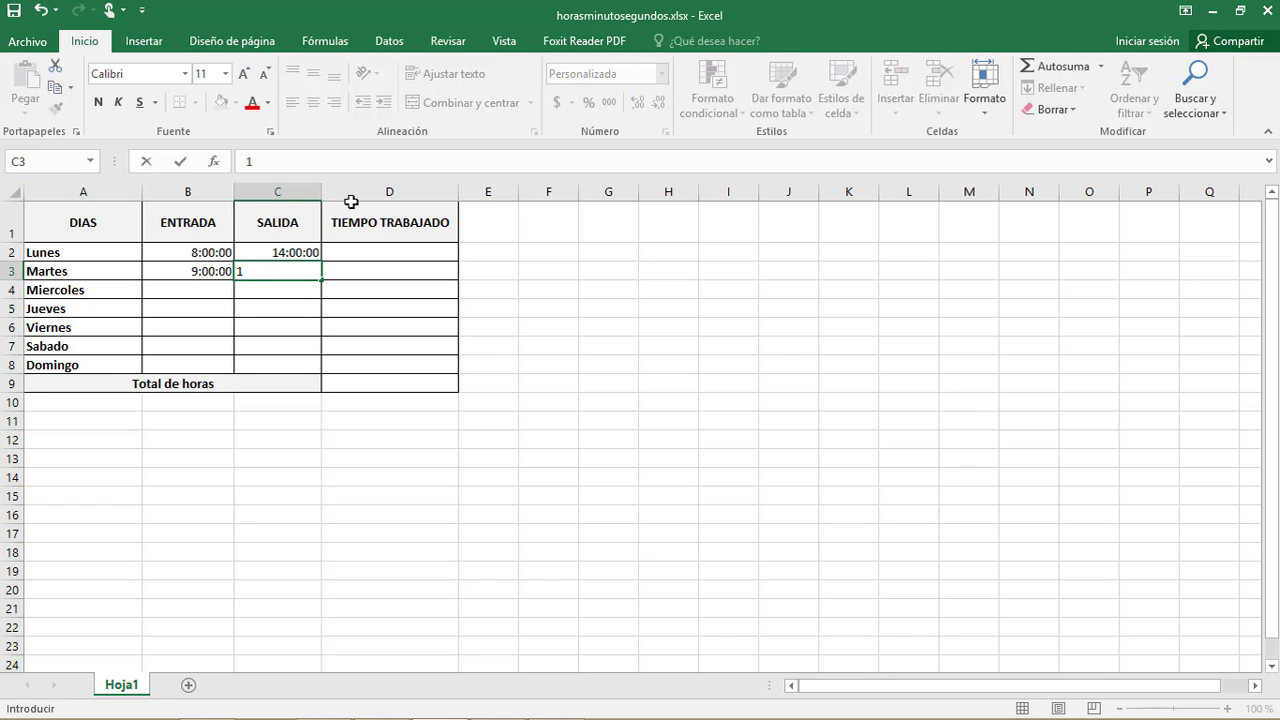
text(6:00)
key(Return)
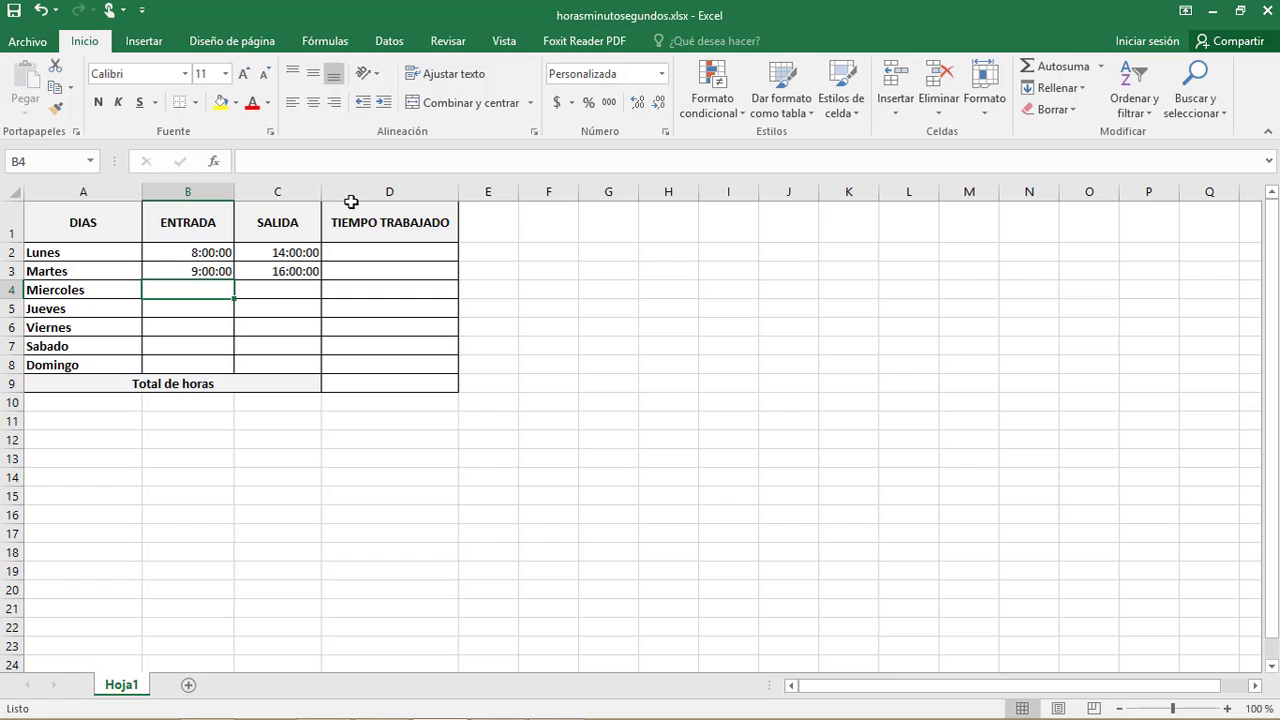
Enter entry times 8:00, 10:00, 9:00 and 10:00 for Miercoles through Sabado.
text(8:)
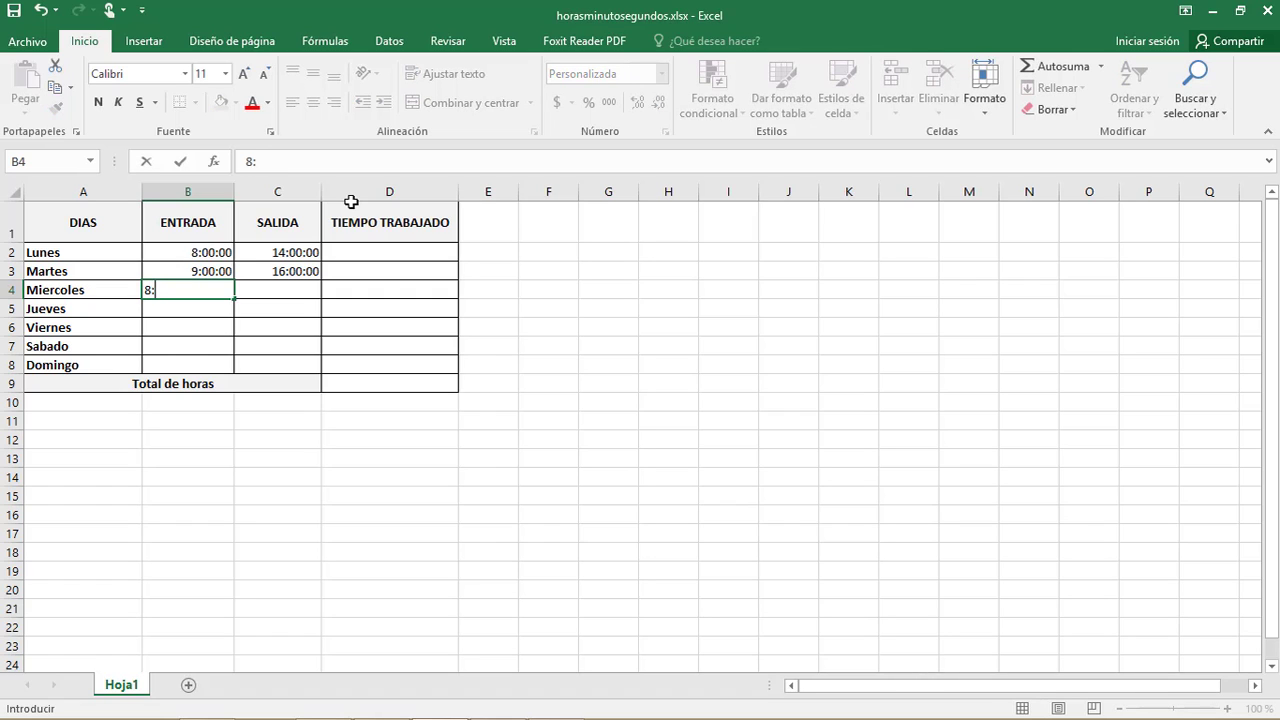
text(00)
key(Return)
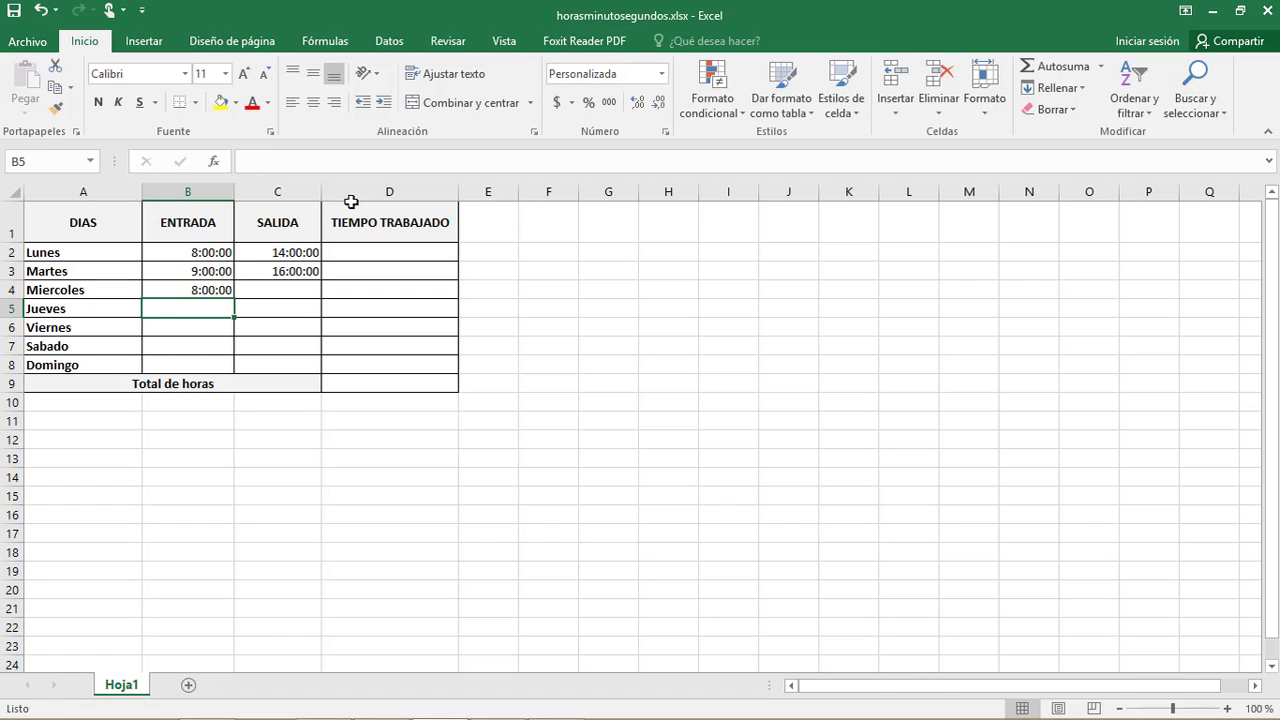
text(10:00)
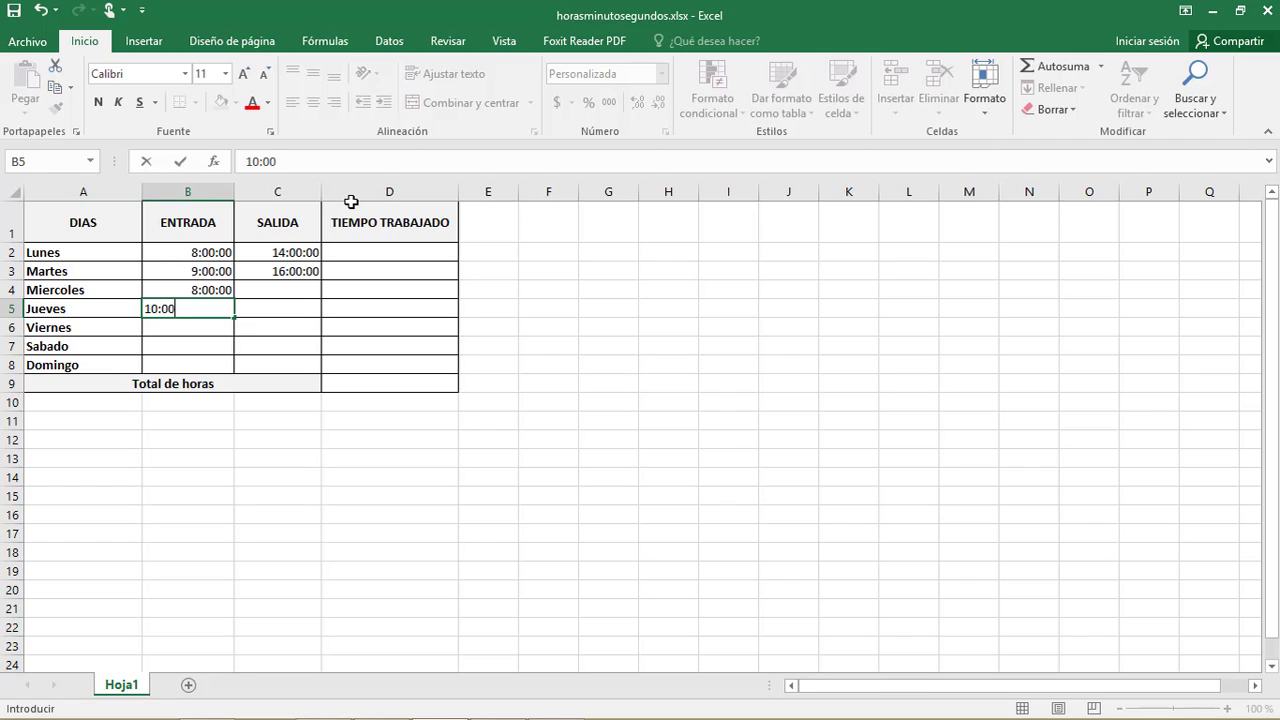
key(Return)
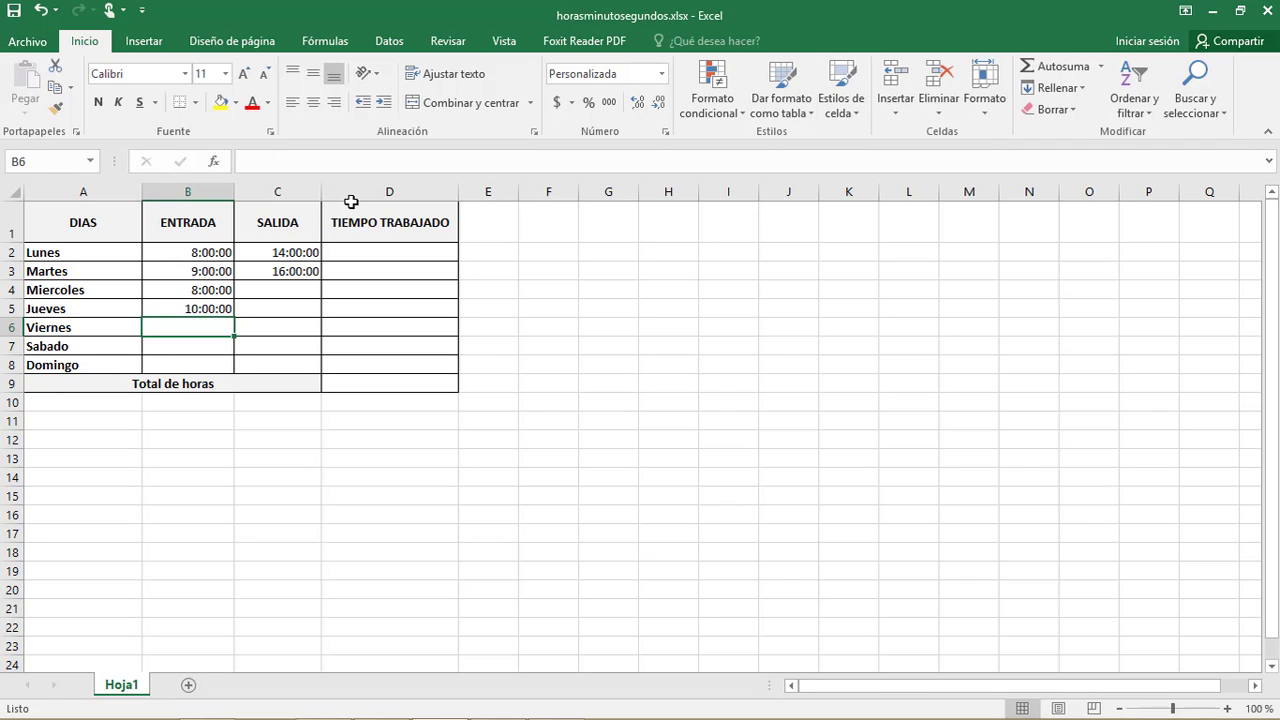
text(9:0)
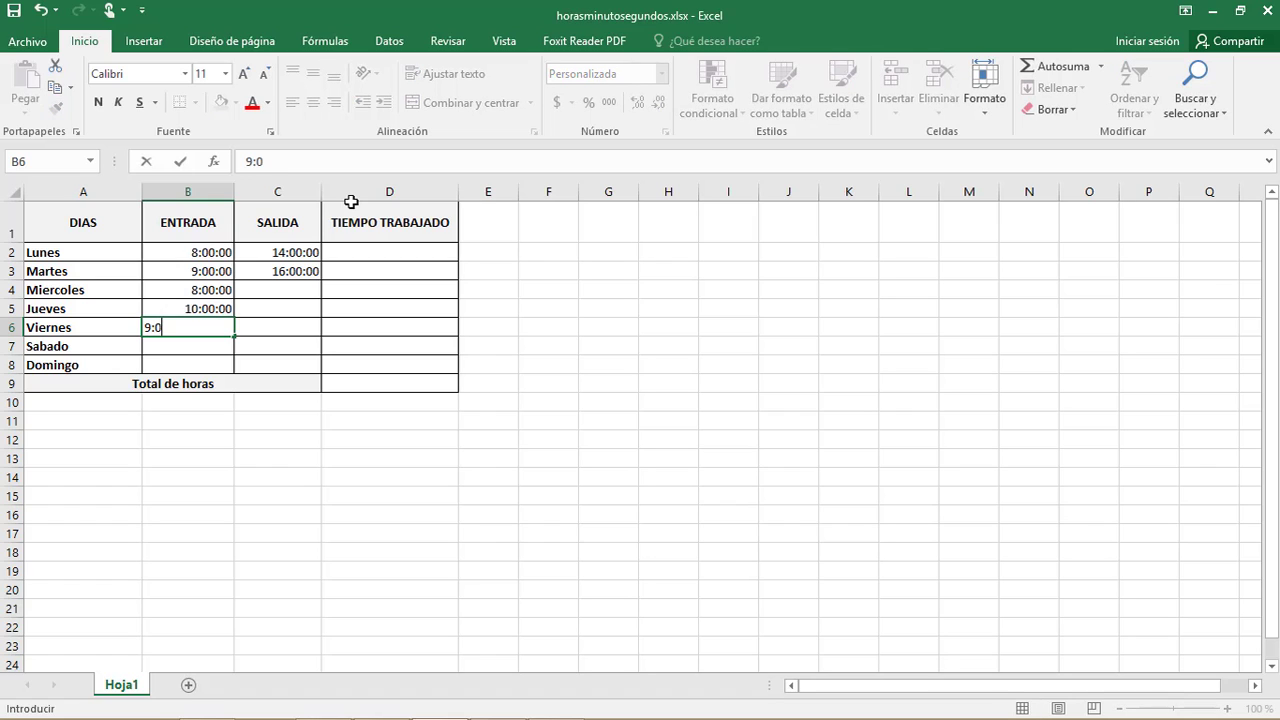
text(0)
key(Return)
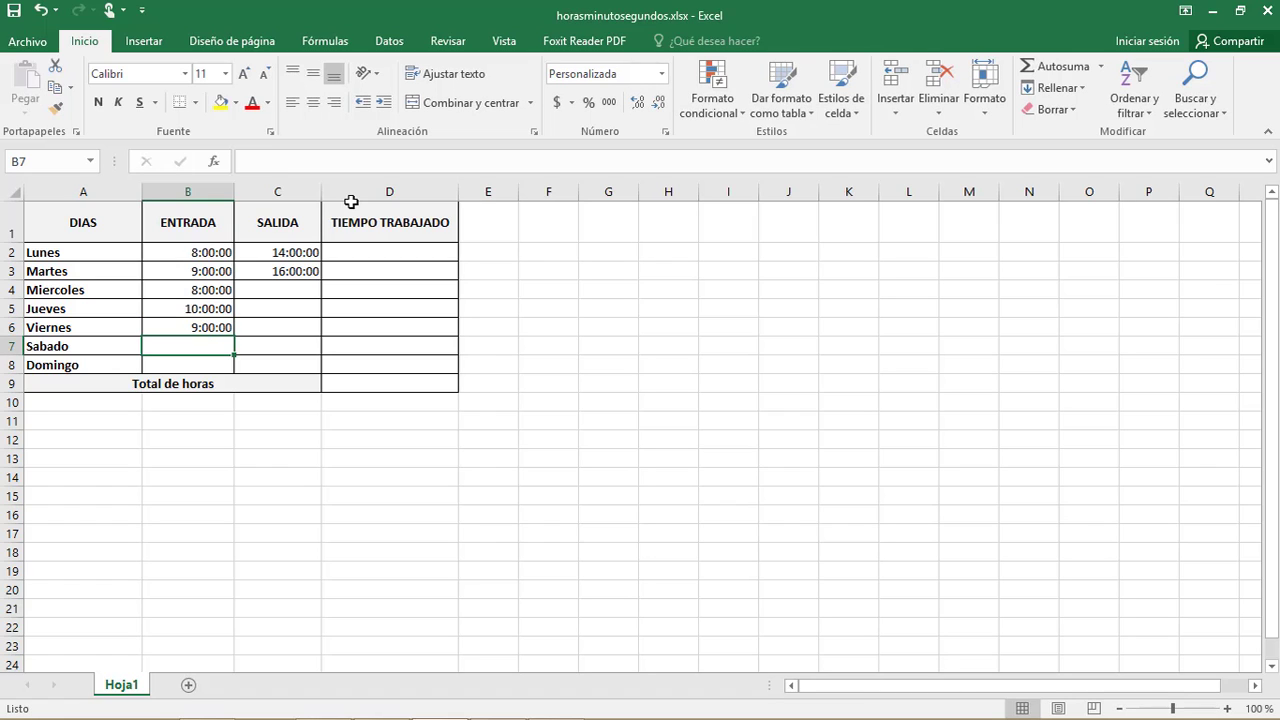
text(10:00)
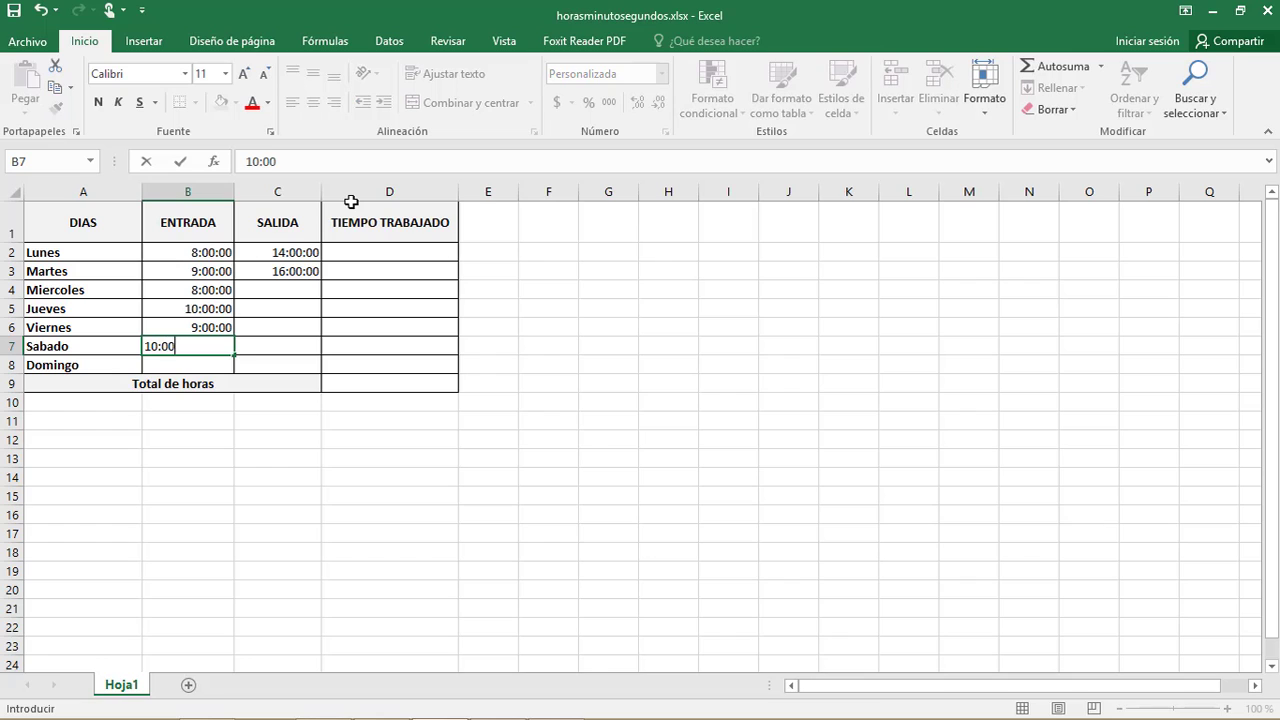
key(Tab)
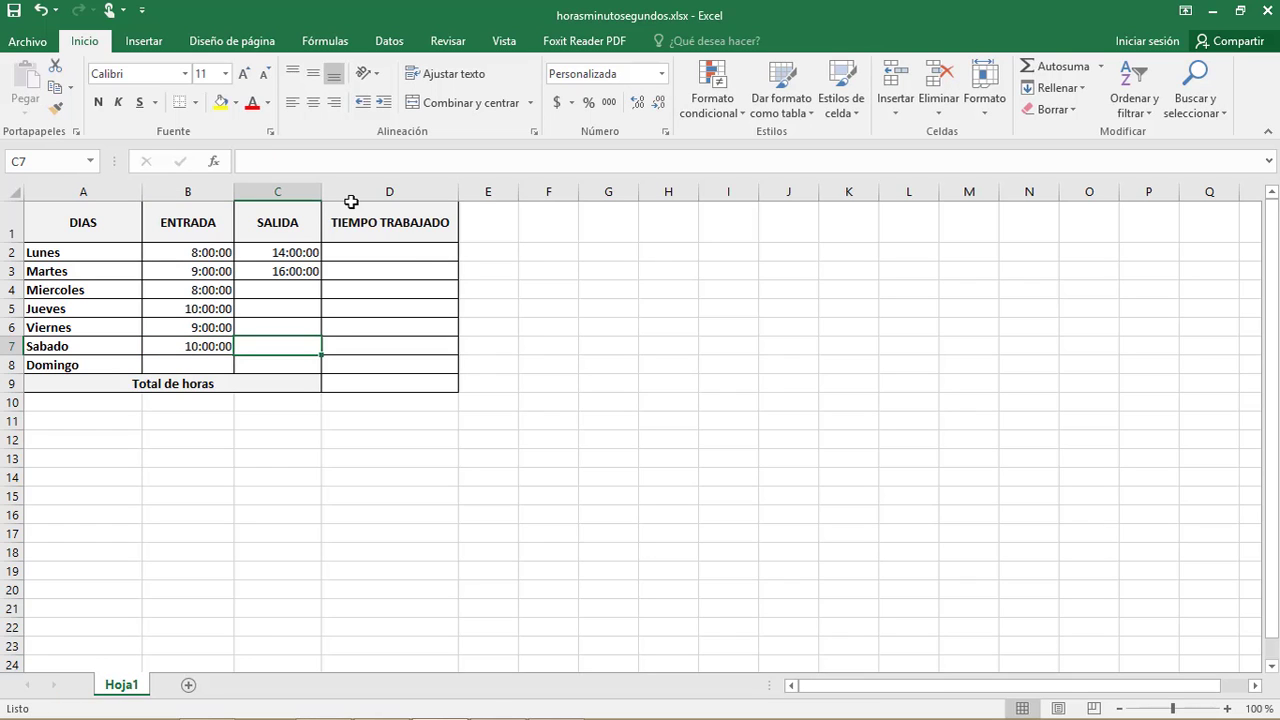
Enter exit times 18:00, 17:00, 18:00 and 14:00 for Miercoles through Sabado in C4:C7.
key(Up)
key(Up)
key(Up)
key(Up)
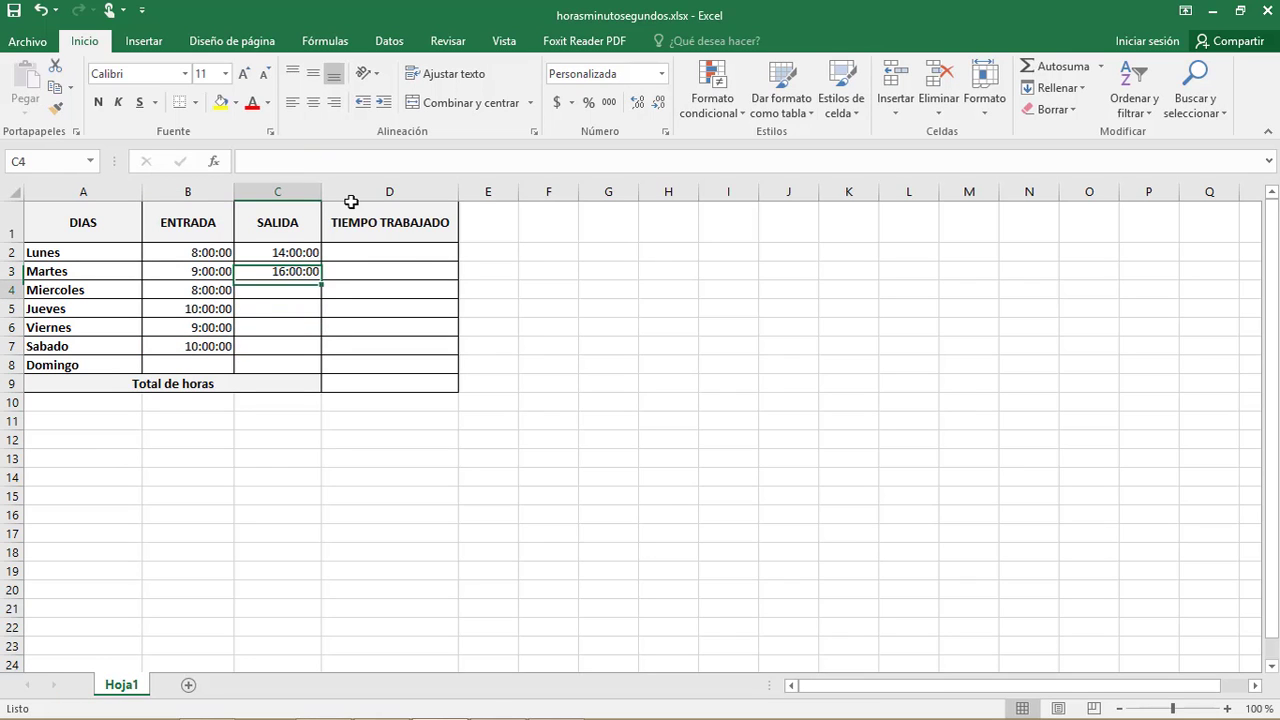
key(Down)
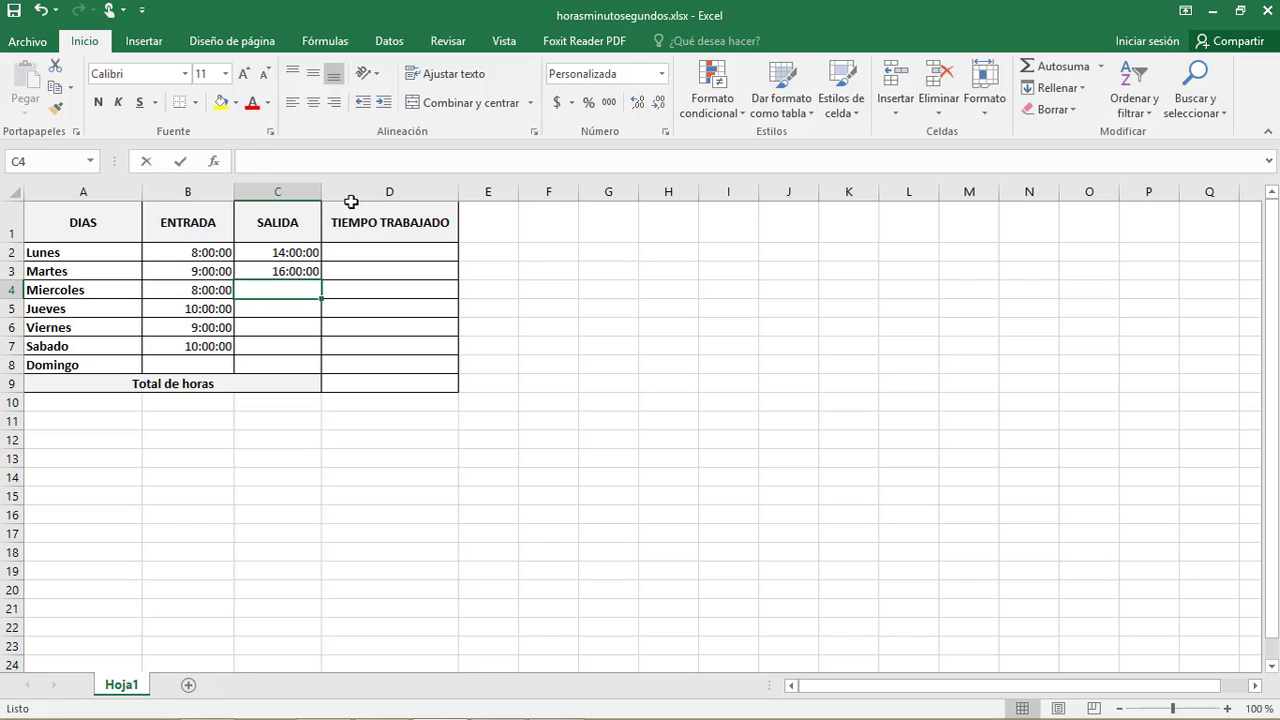
text(18:00)
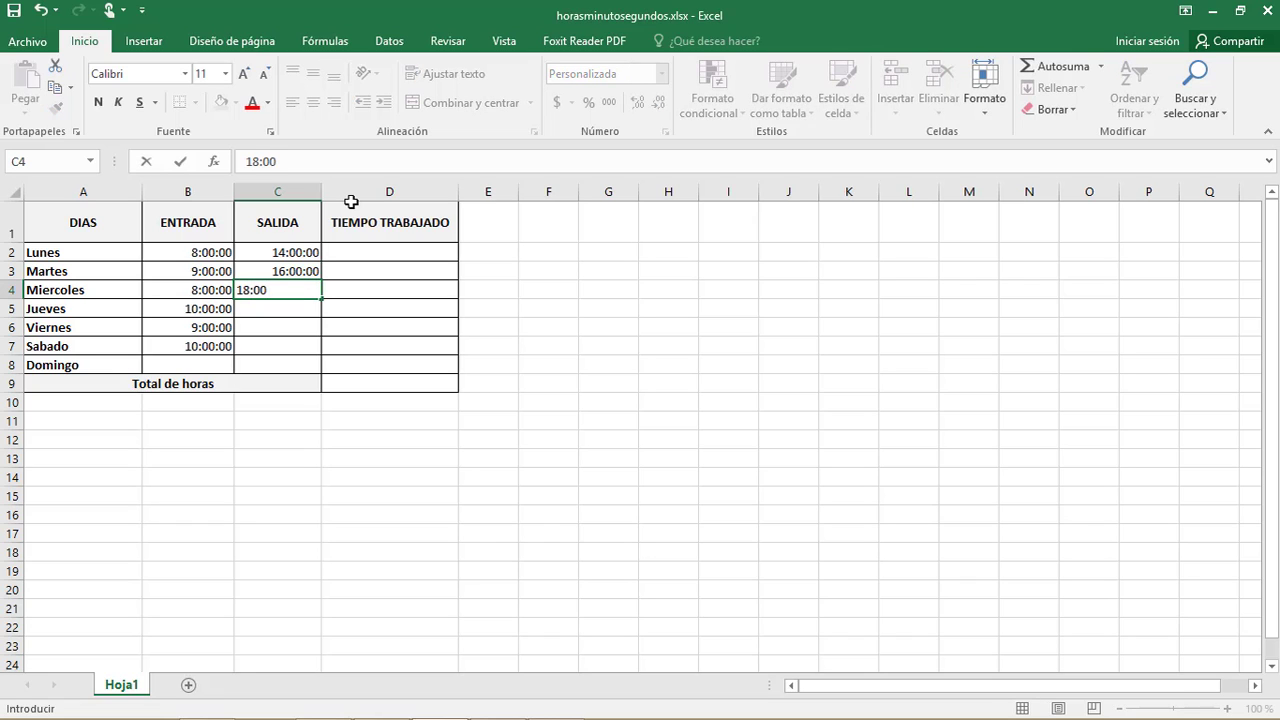
key(Return)
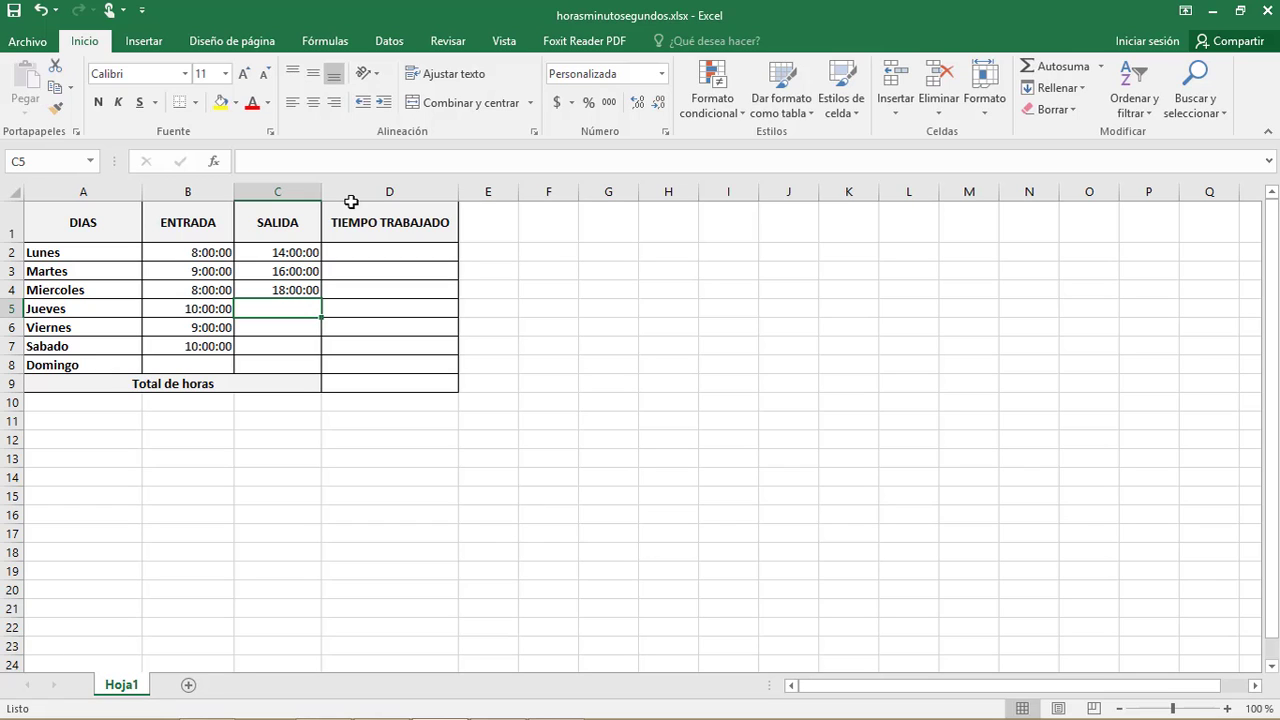
text(17:)
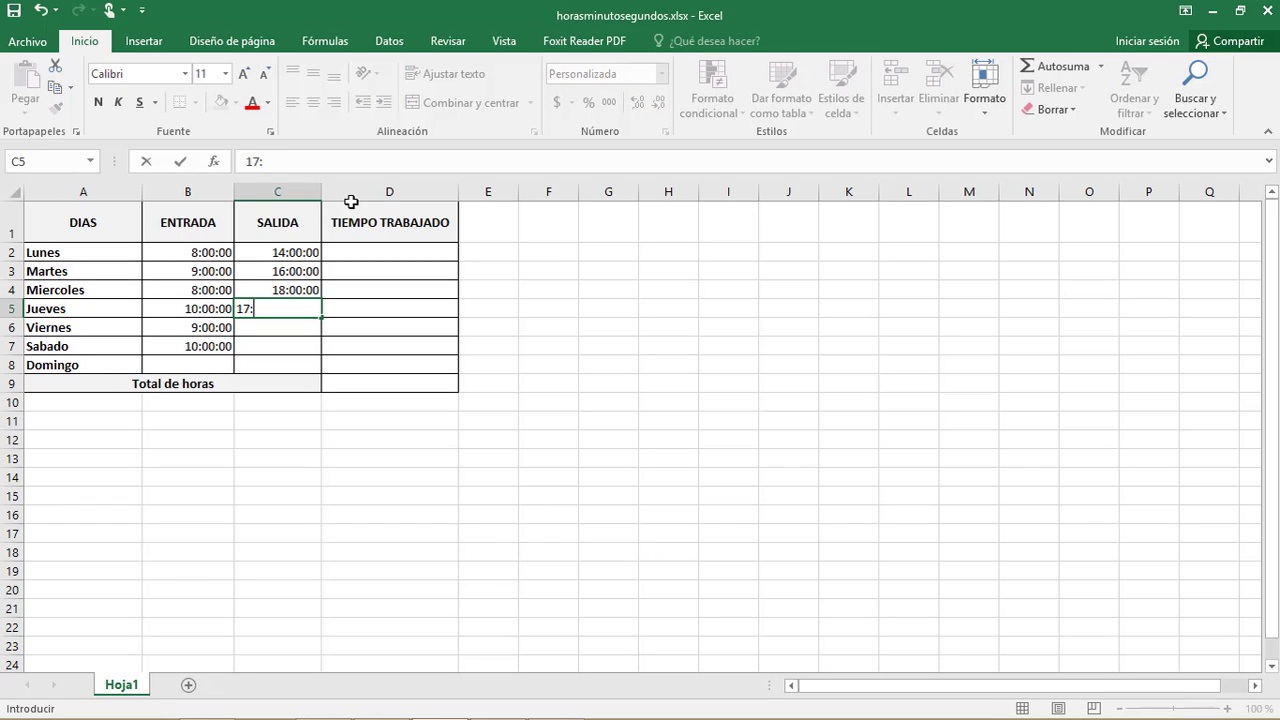
text(00)
key(Return)
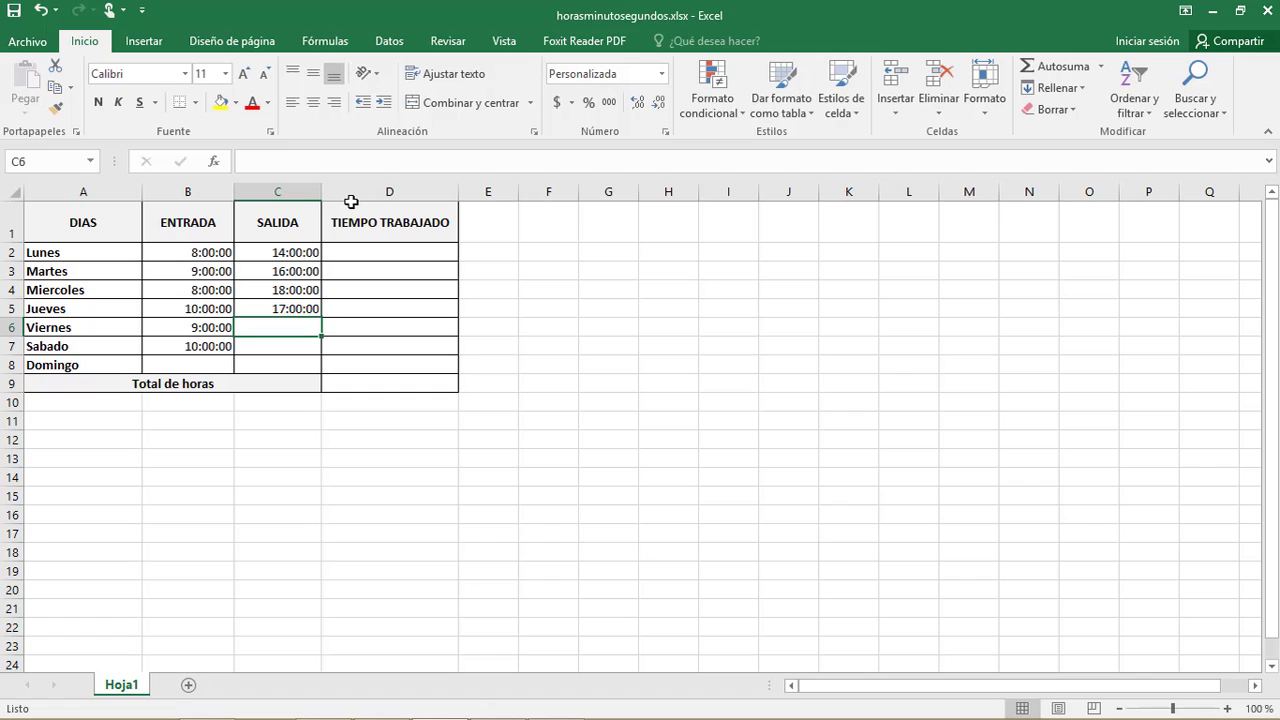
text(18)
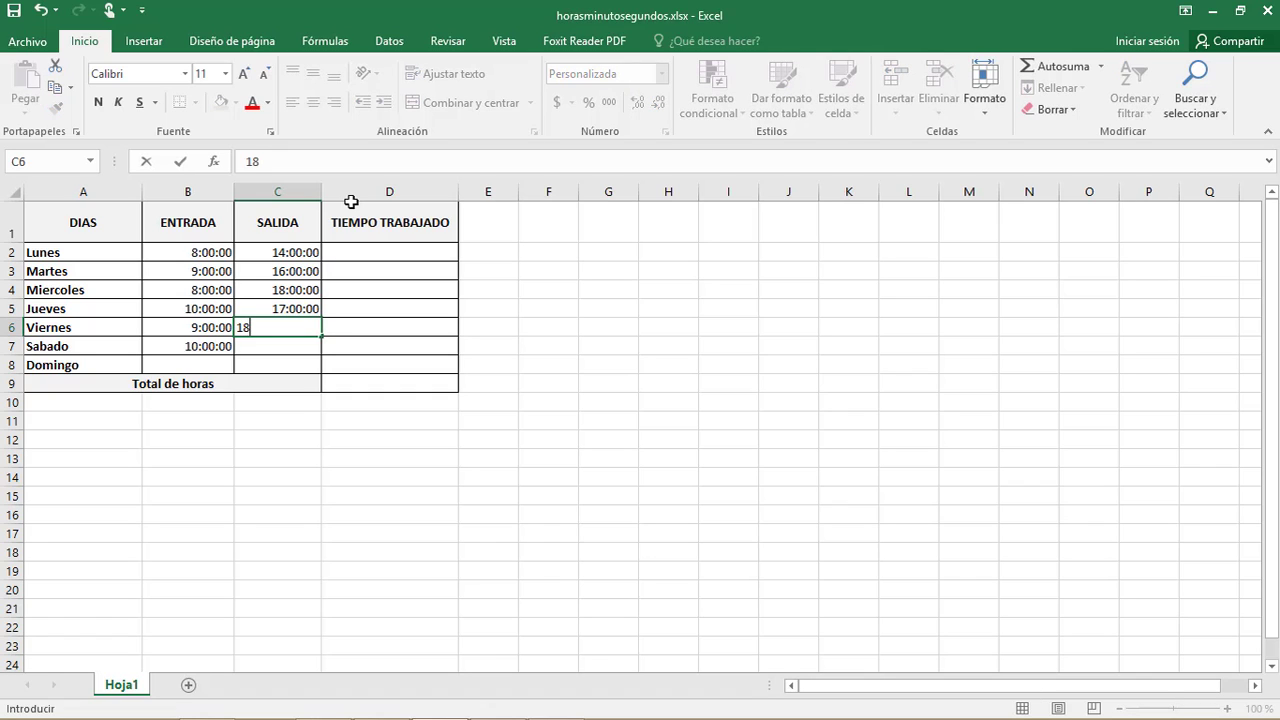
text(:00)
key(Return)
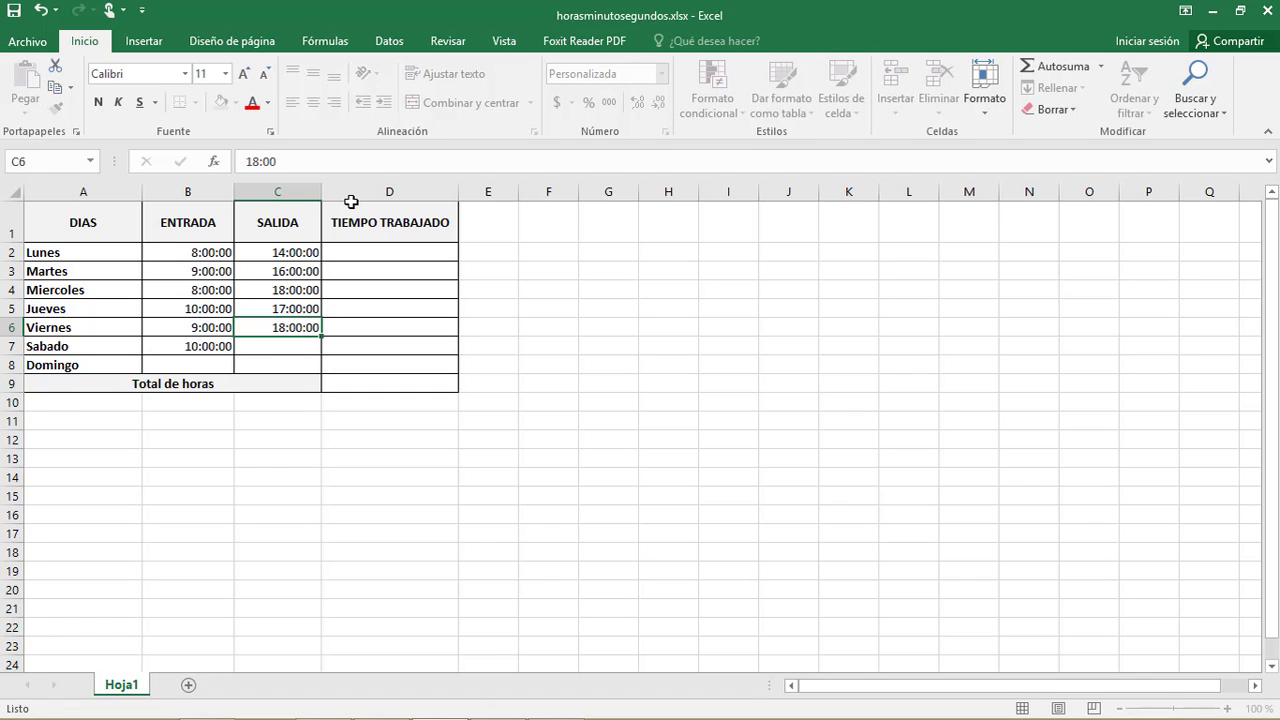
text(14:00)
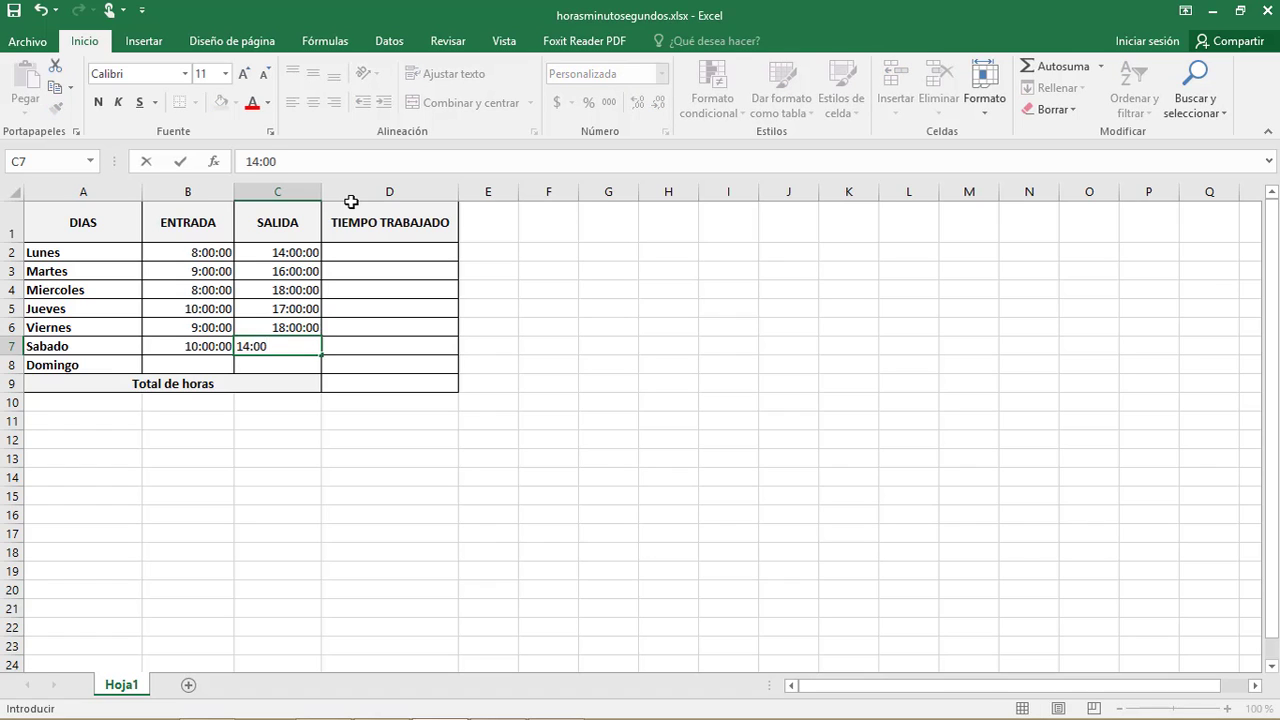
key(Tab)
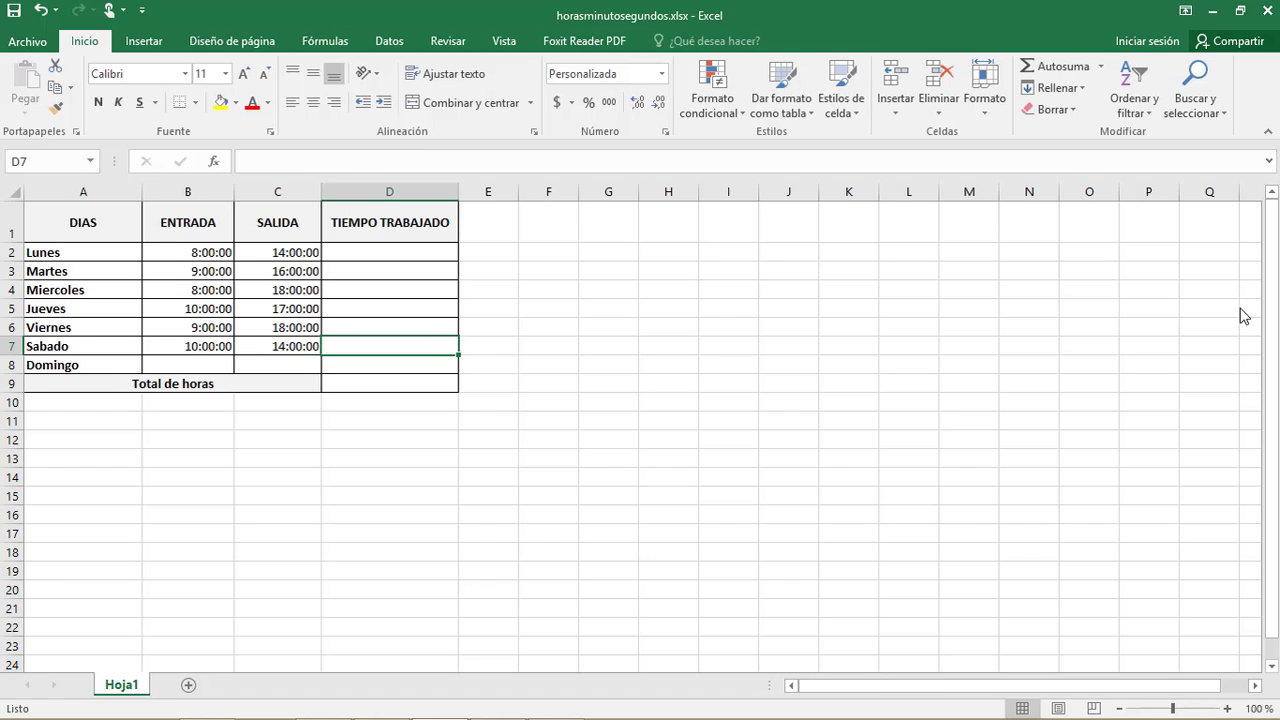
Enter the formula =C2-B2 in D2, giving Lunes 6:00:00 worked.
click(379, 253)
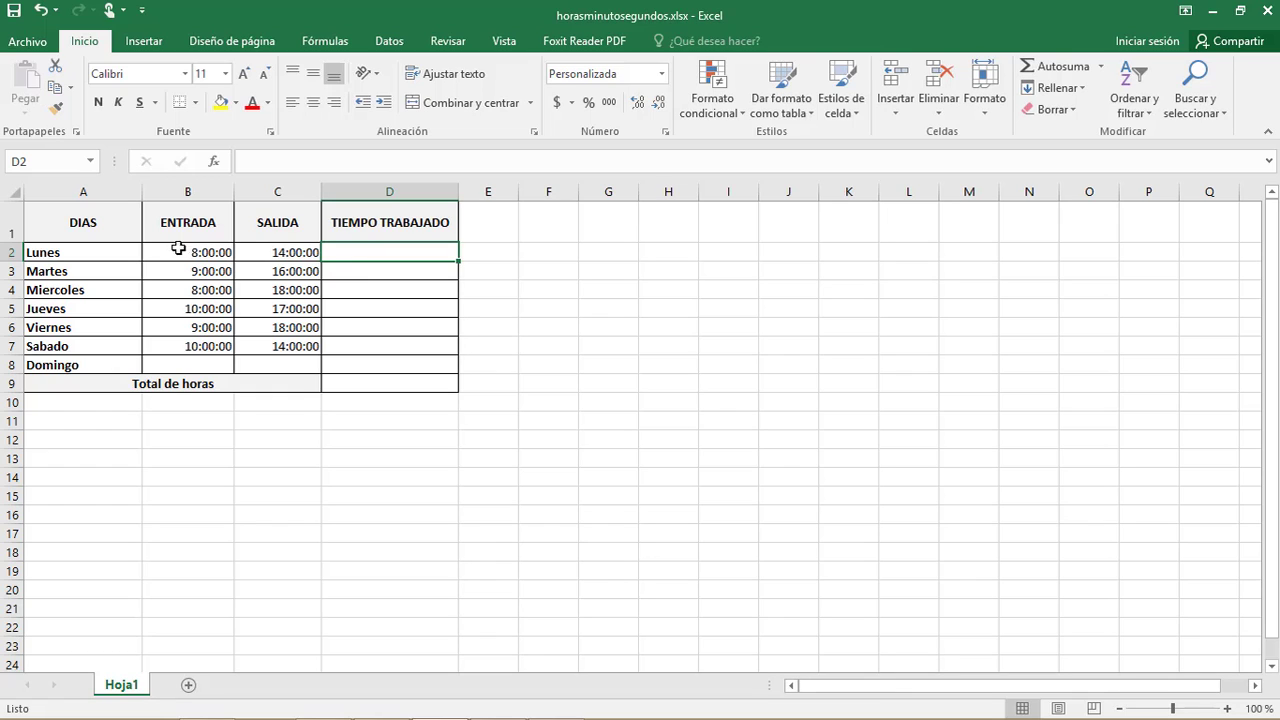
text(=)
click(281, 252)
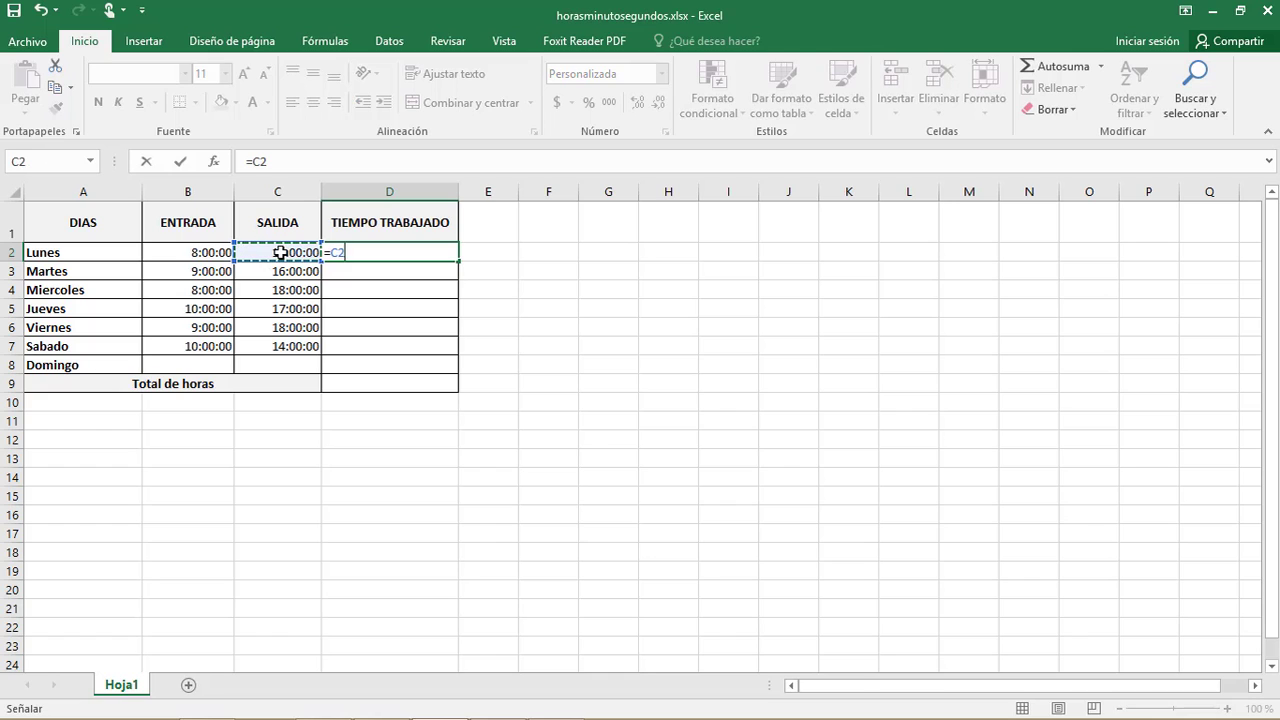
text(-)
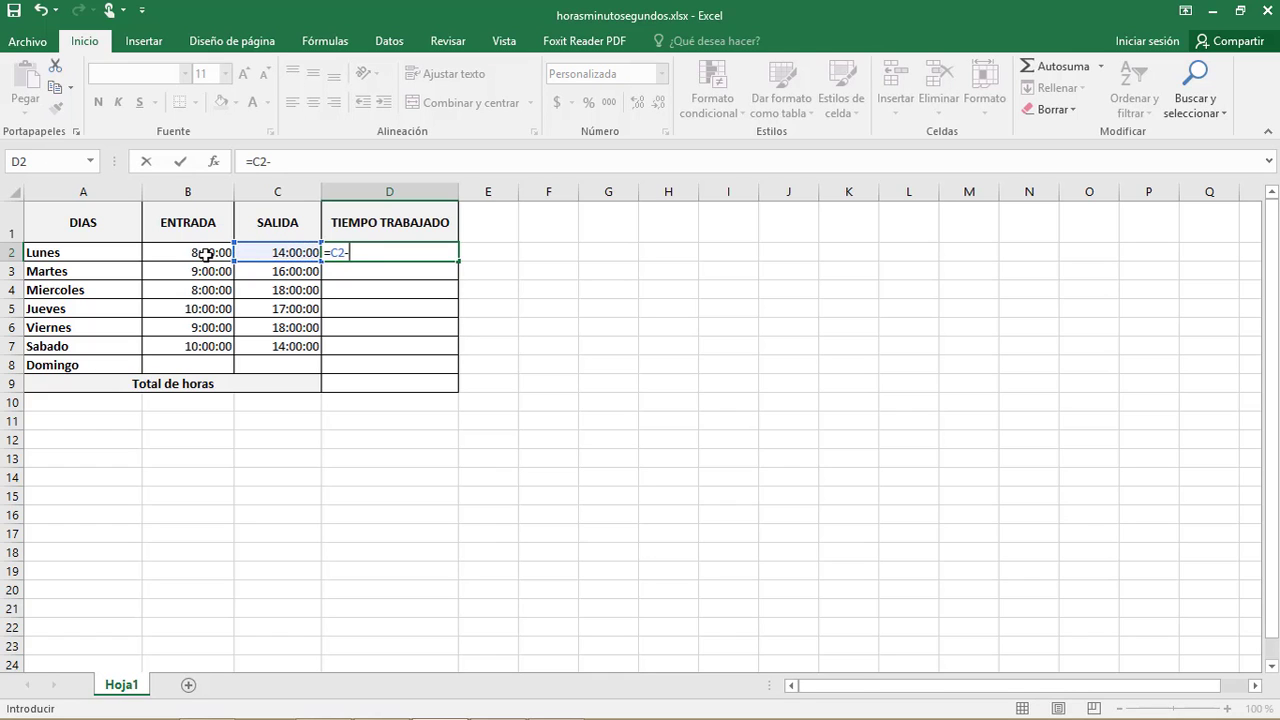
click(205, 253)
key(Return)
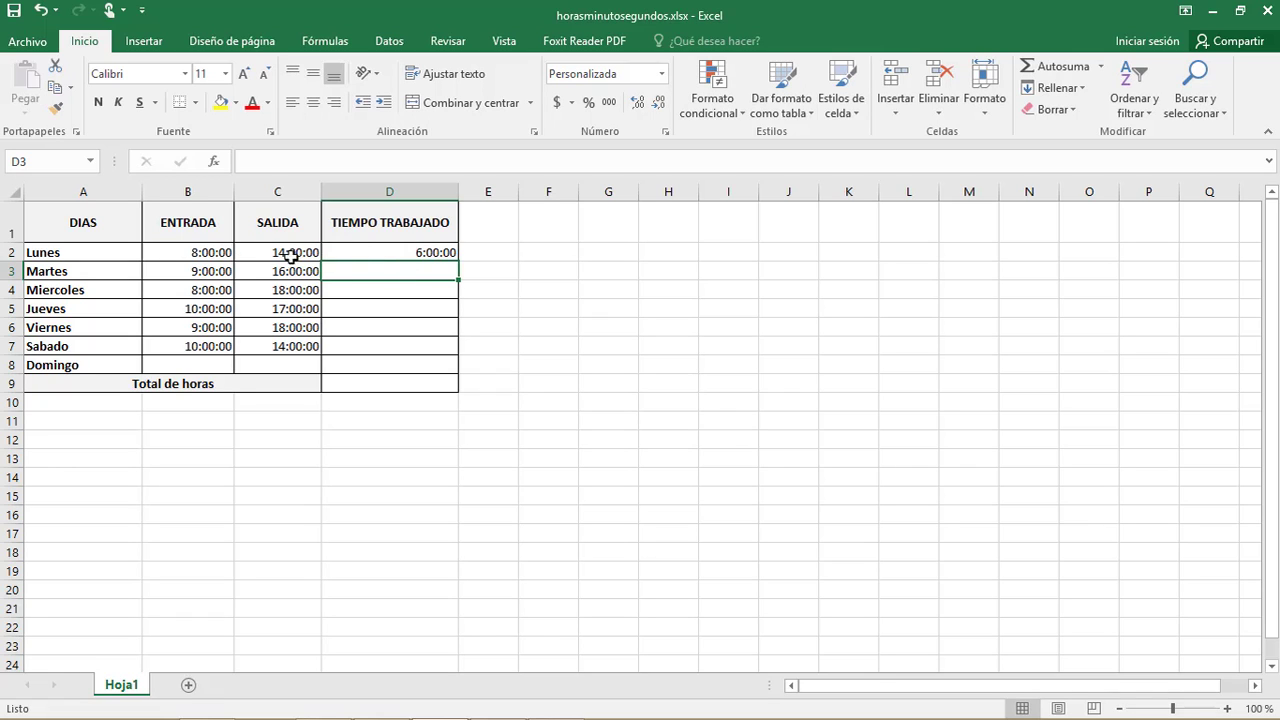
Change the entry times to 9:30 for Martes and 10:15 for Jueves.
click(419, 250)
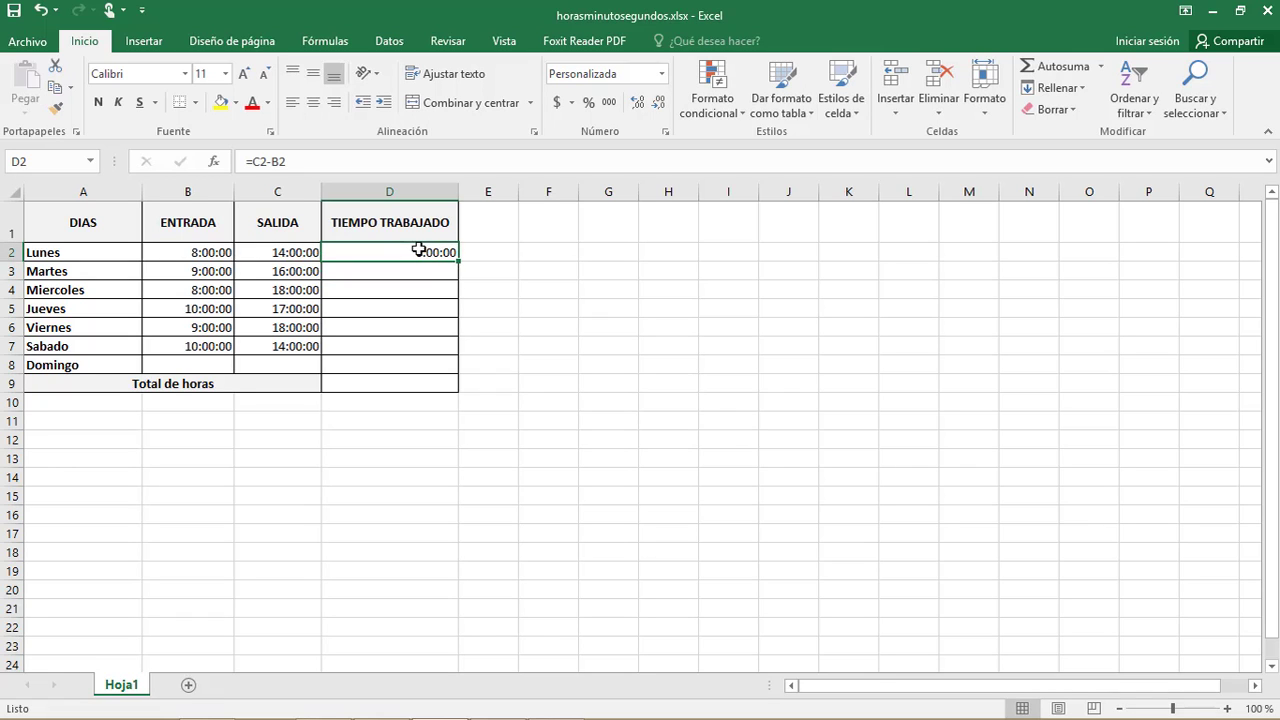
click(214, 272)
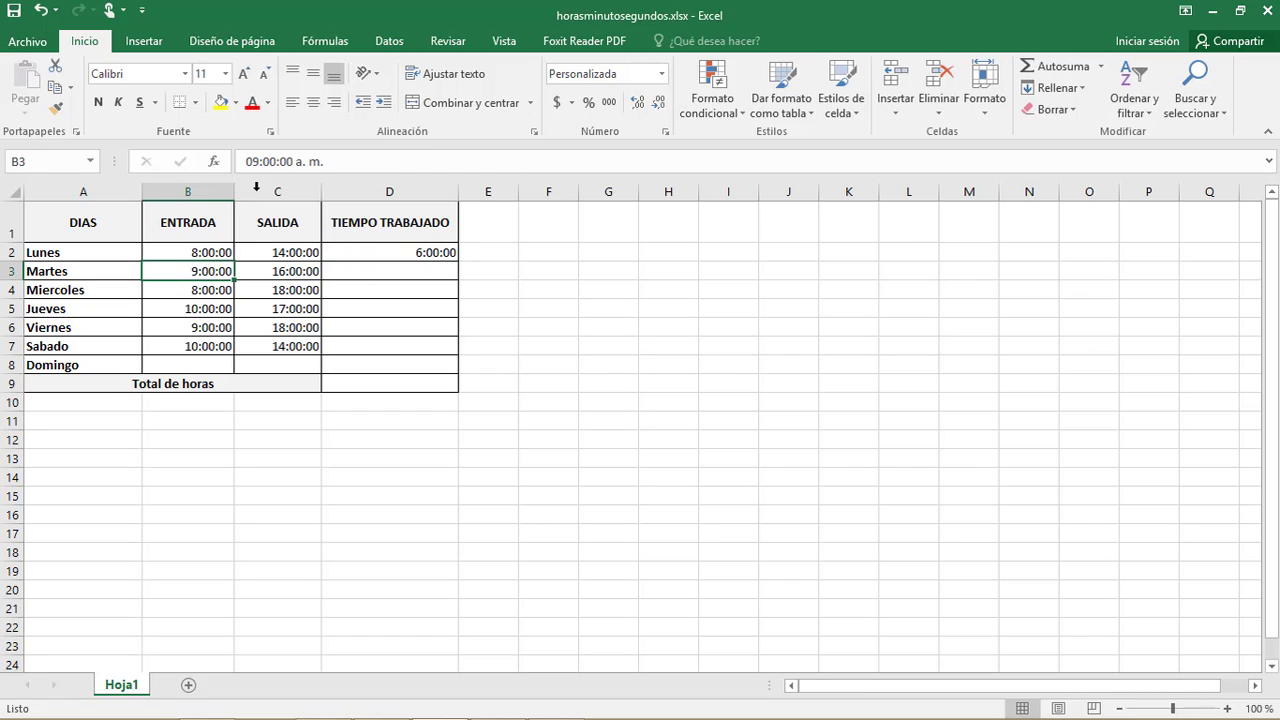
drag(263, 164, 277, 165)
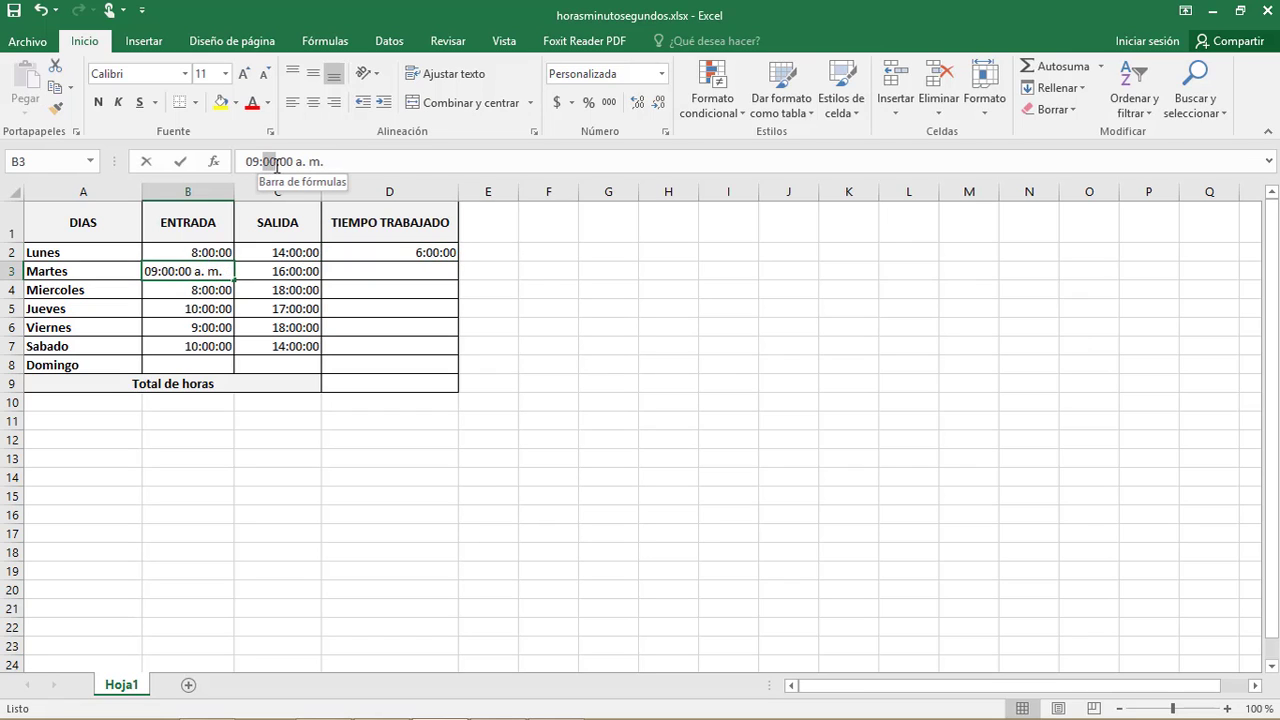
text(30)
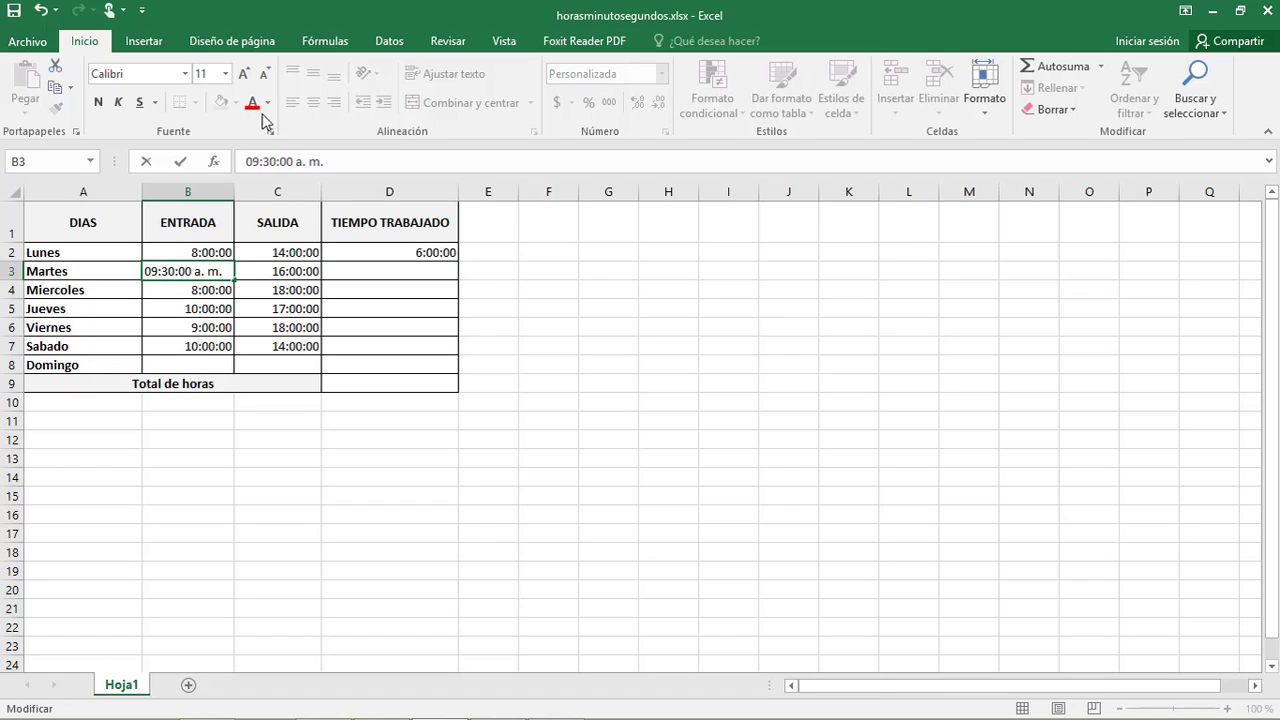
click(196, 290)
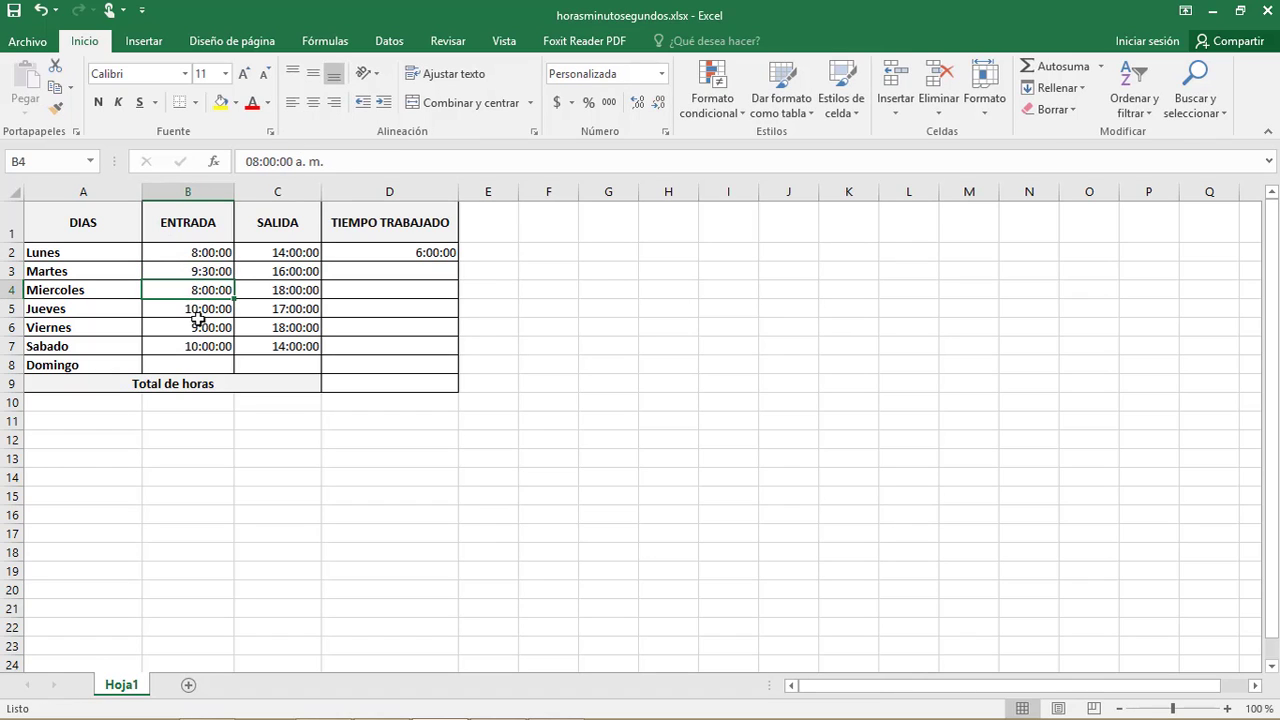
click(198, 316)
click(268, 163)
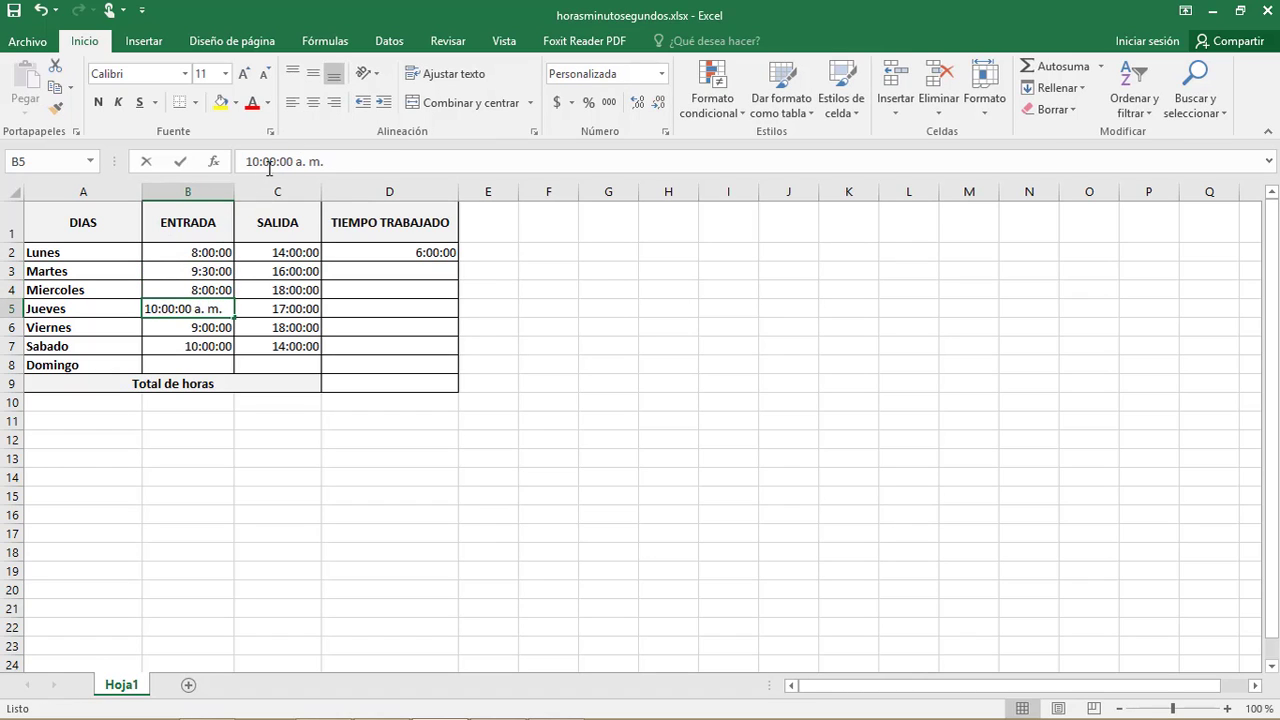
double_click(271, 163)
text(15)
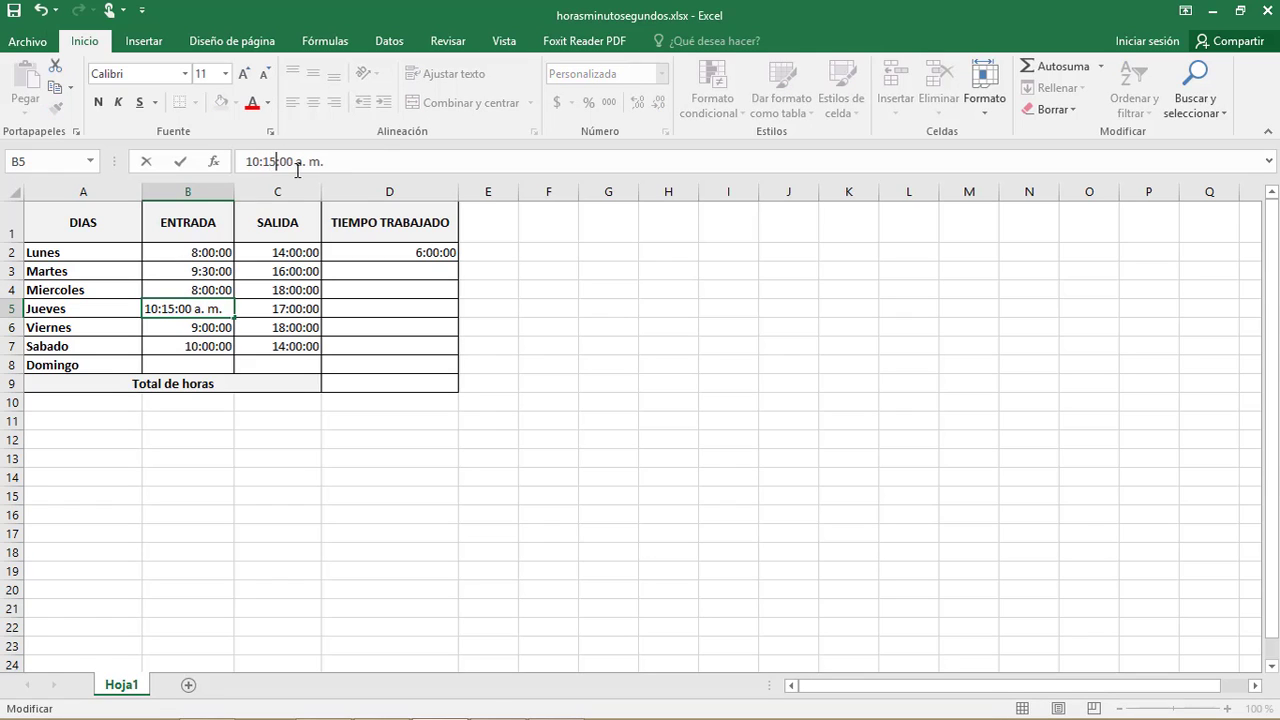
key(Return)
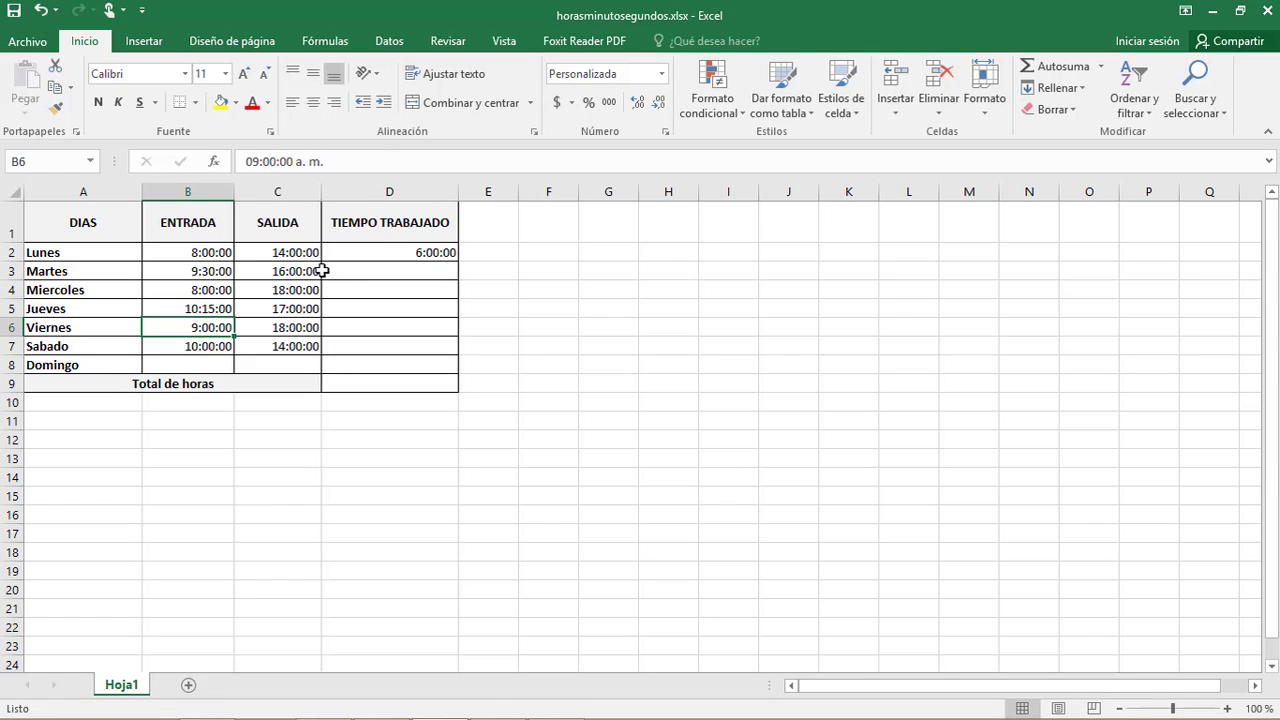
Change the exit times to 16:00:45 for Martes and 18:00:10 for Viernes.
click(297, 272)
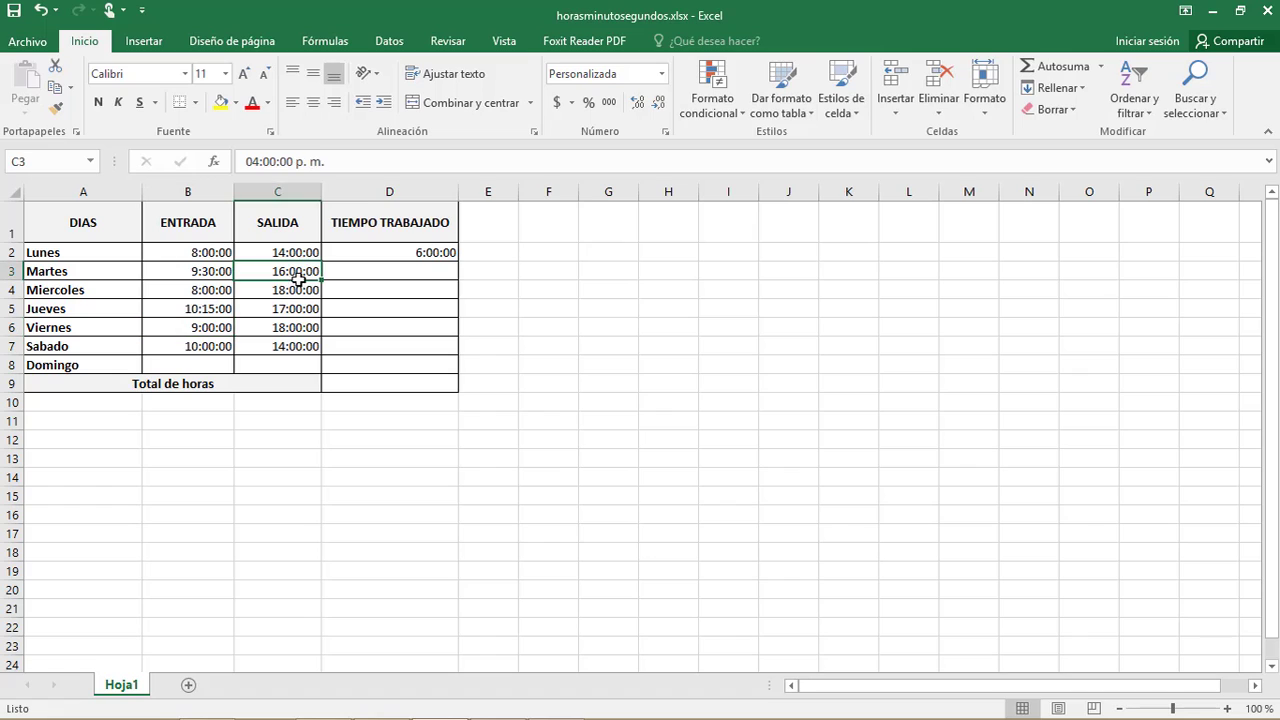
click(293, 161)
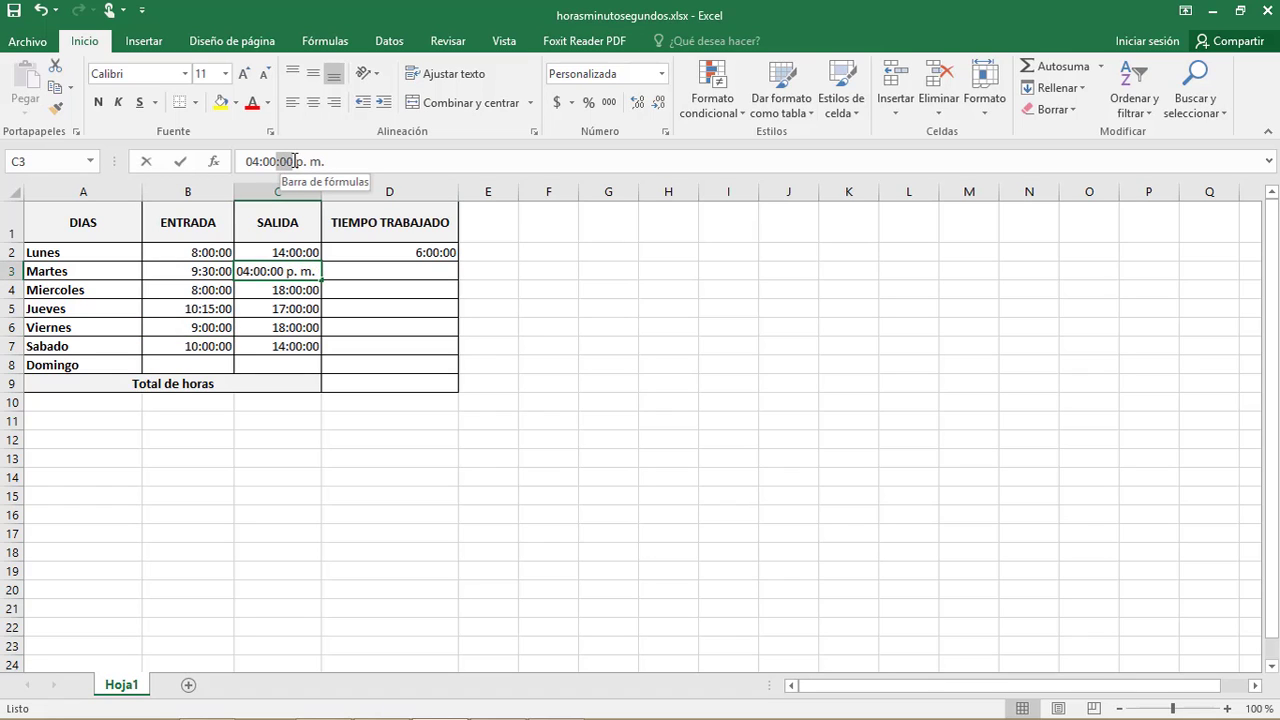
click(286, 161)
double_click(286, 161)
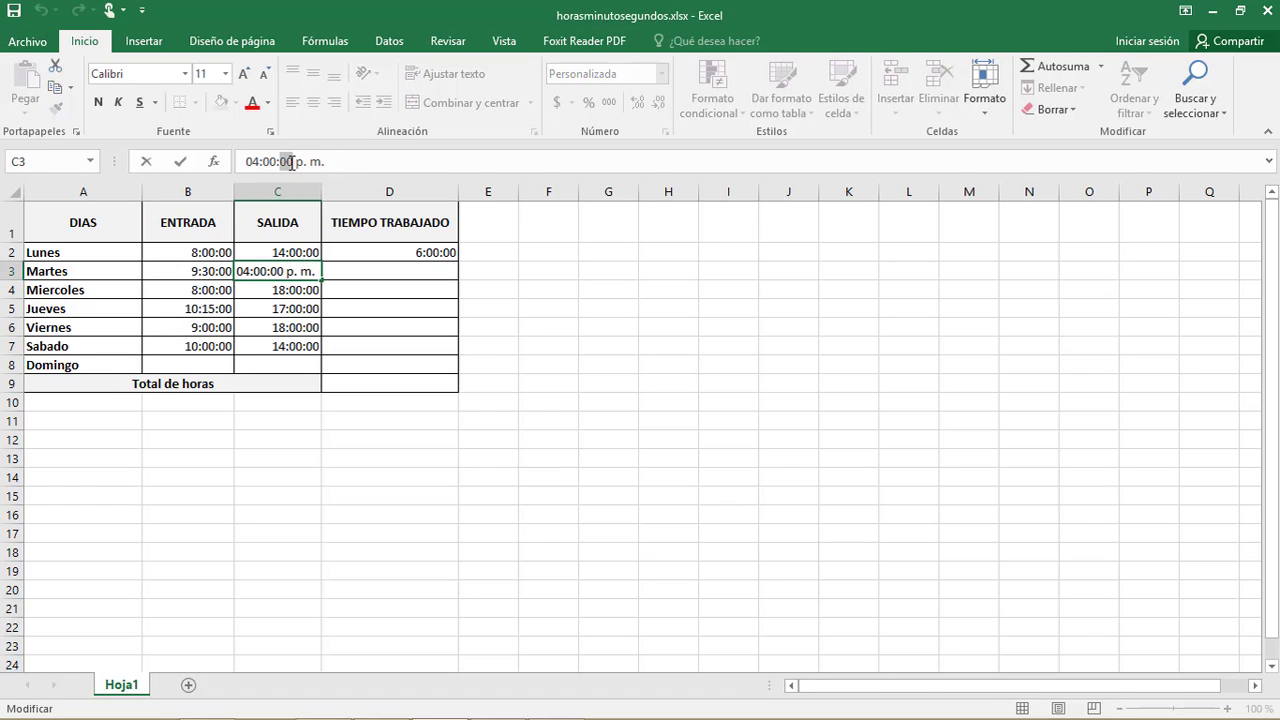
text(45)
click(289, 327)
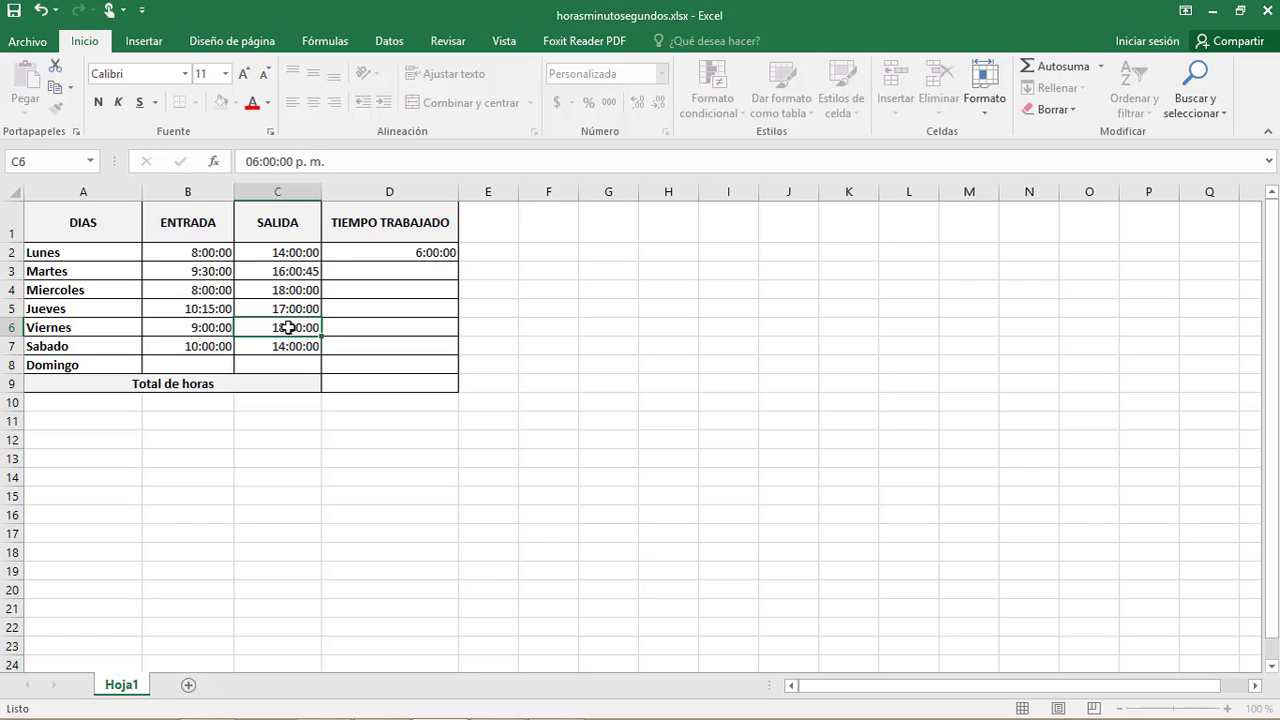
click(279, 161)
double_click(287, 161)
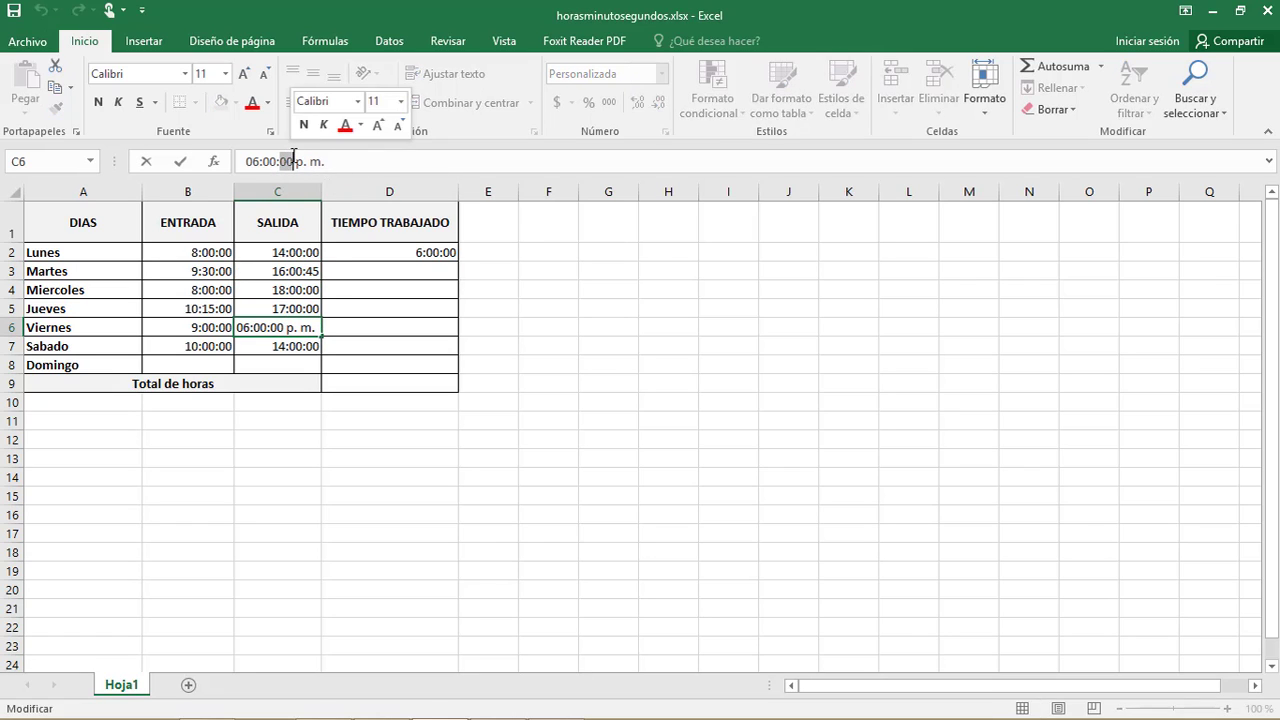
text(10)
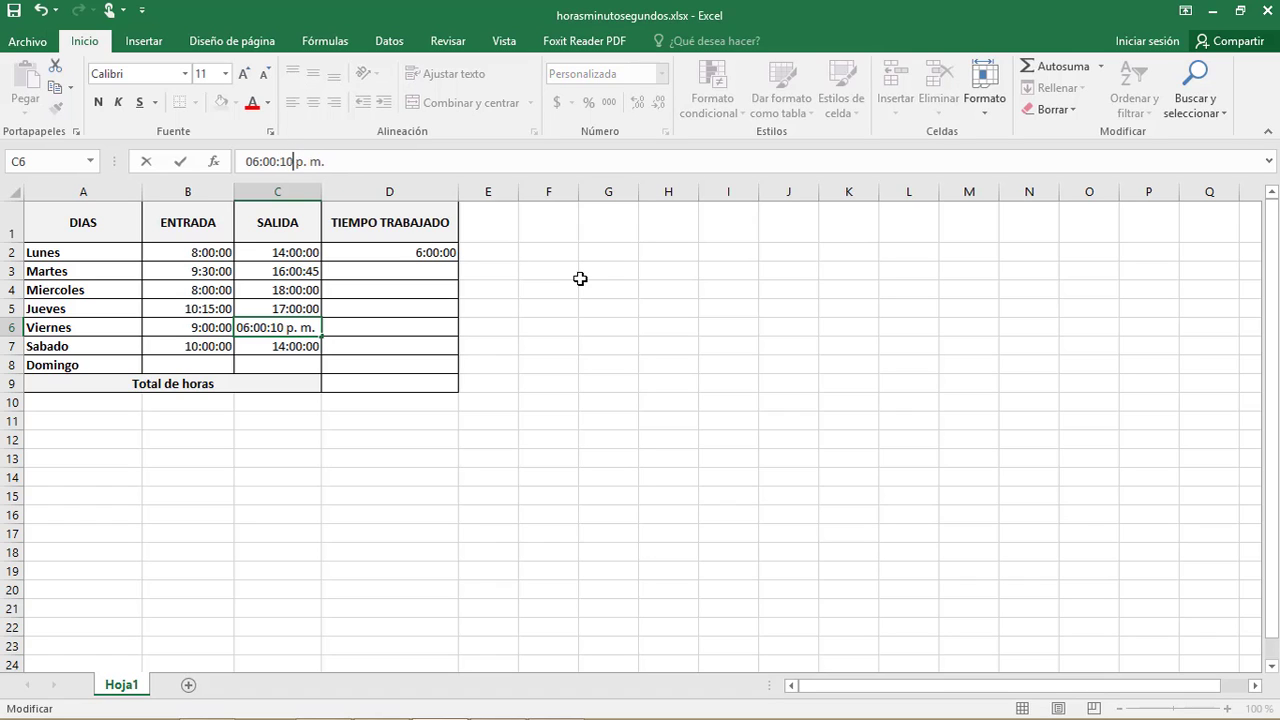
click(580, 277)
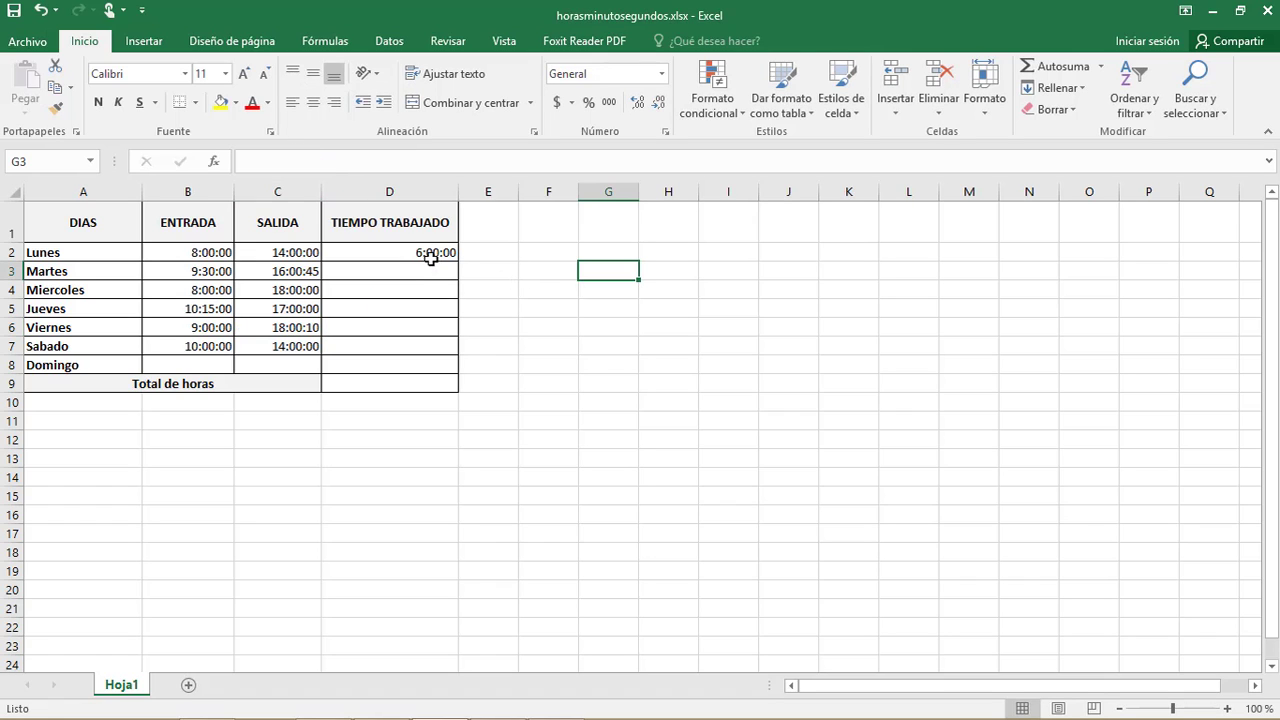
Fill the =C2-B2 formula from D2 down through D7 for Martes to Sabado.
click(430, 256)
drag(458, 262, 440, 352)
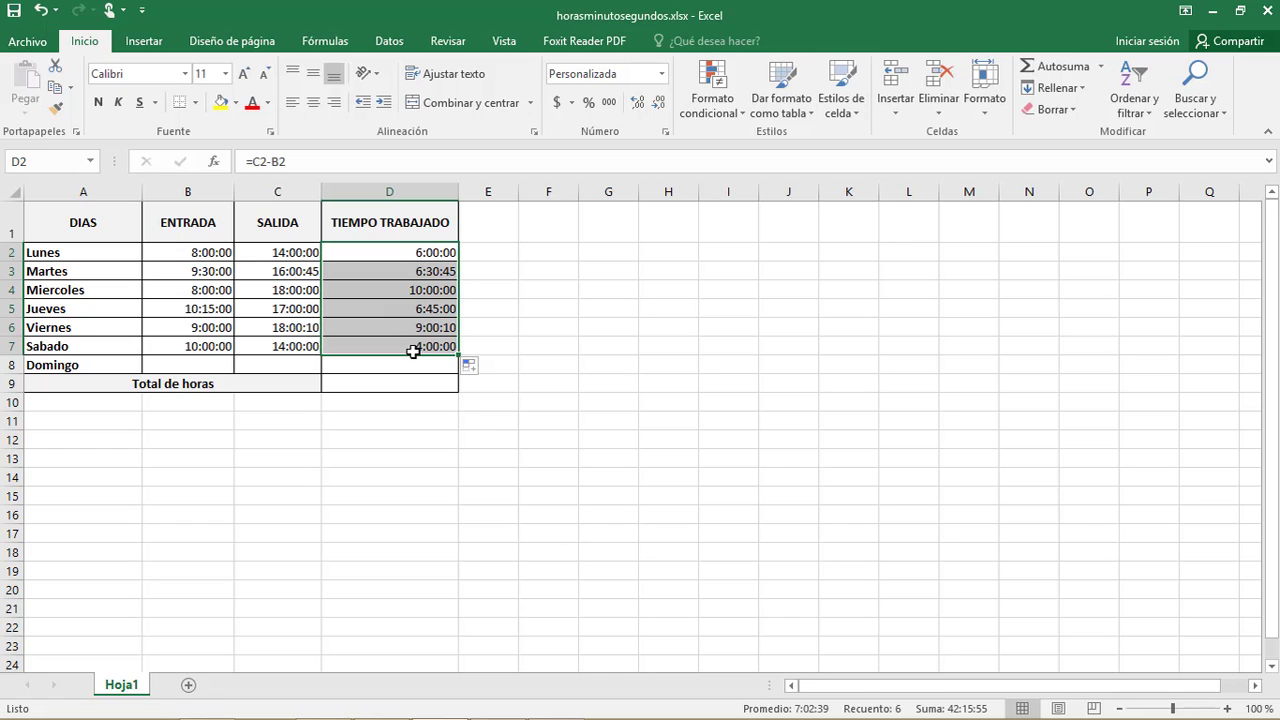
Enter =SUMA(D2:D7) in D9 to total 42:15:55 worked hours.
click(400, 383)
text(=)
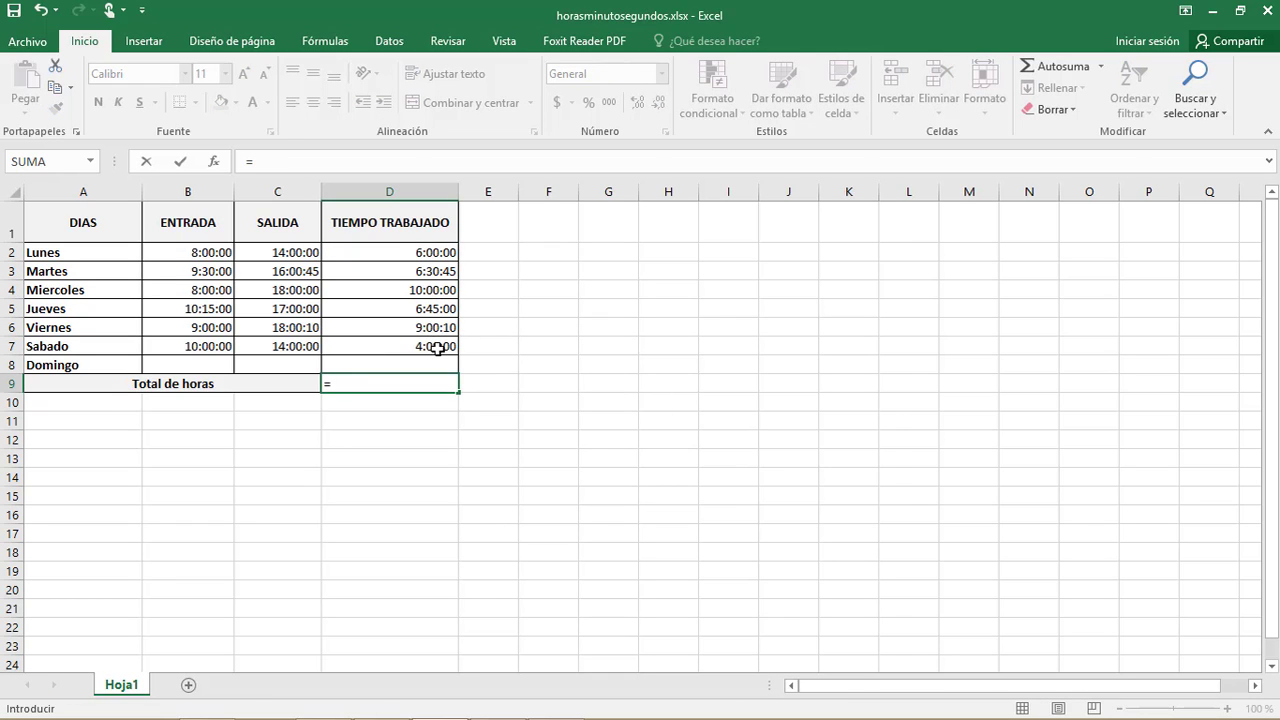
text(suma)
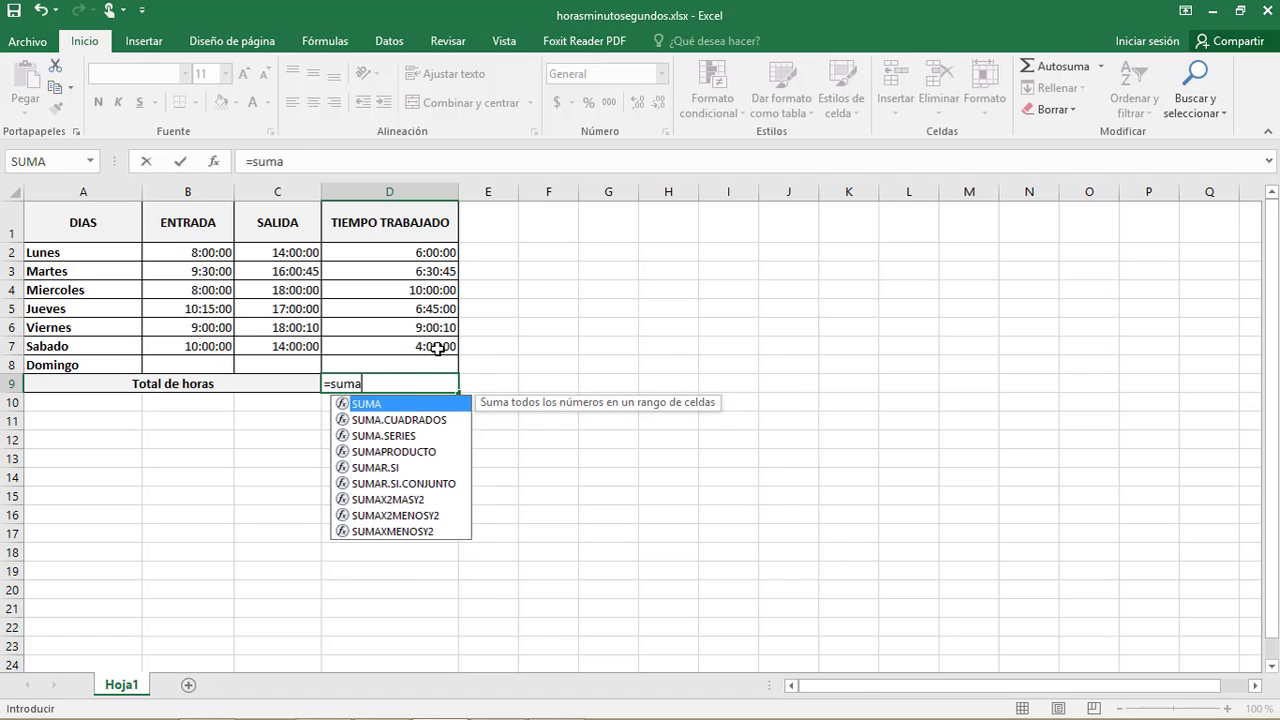
text(()
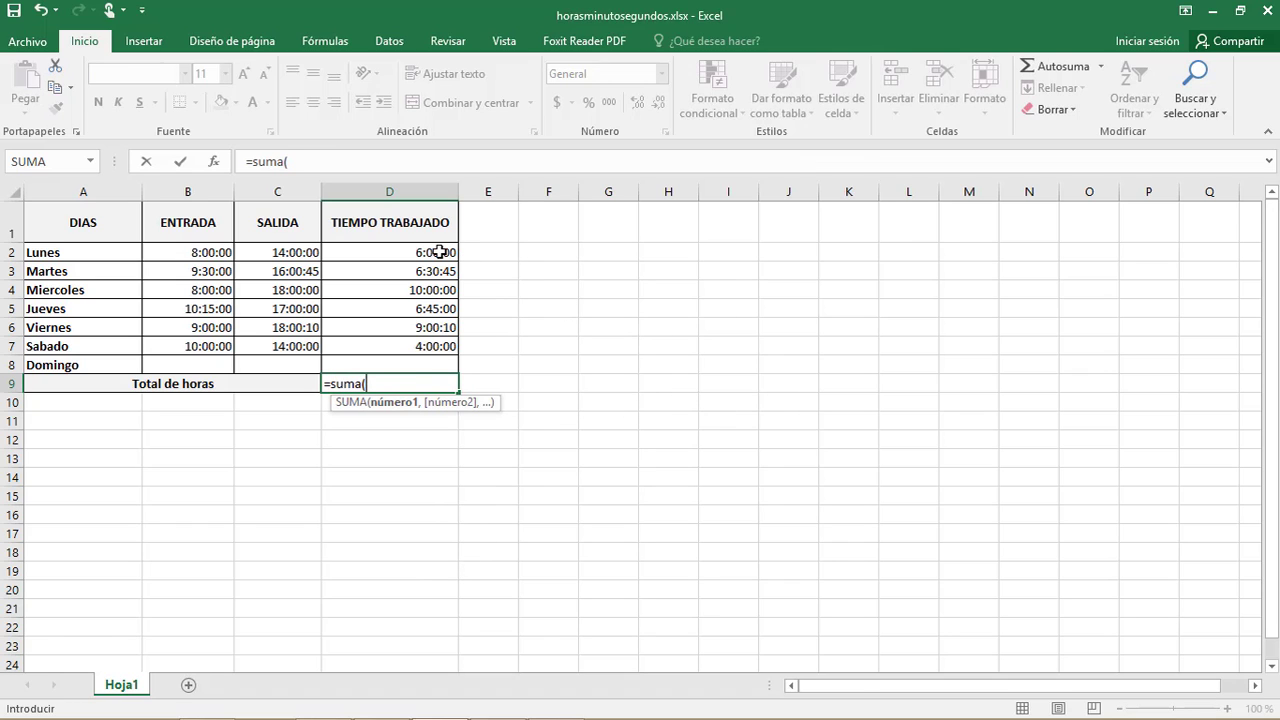
mouse_move(443, 252)
mouse_down()
mouse_move(432, 343)
mouse_move(443, 336)
mouse_up()
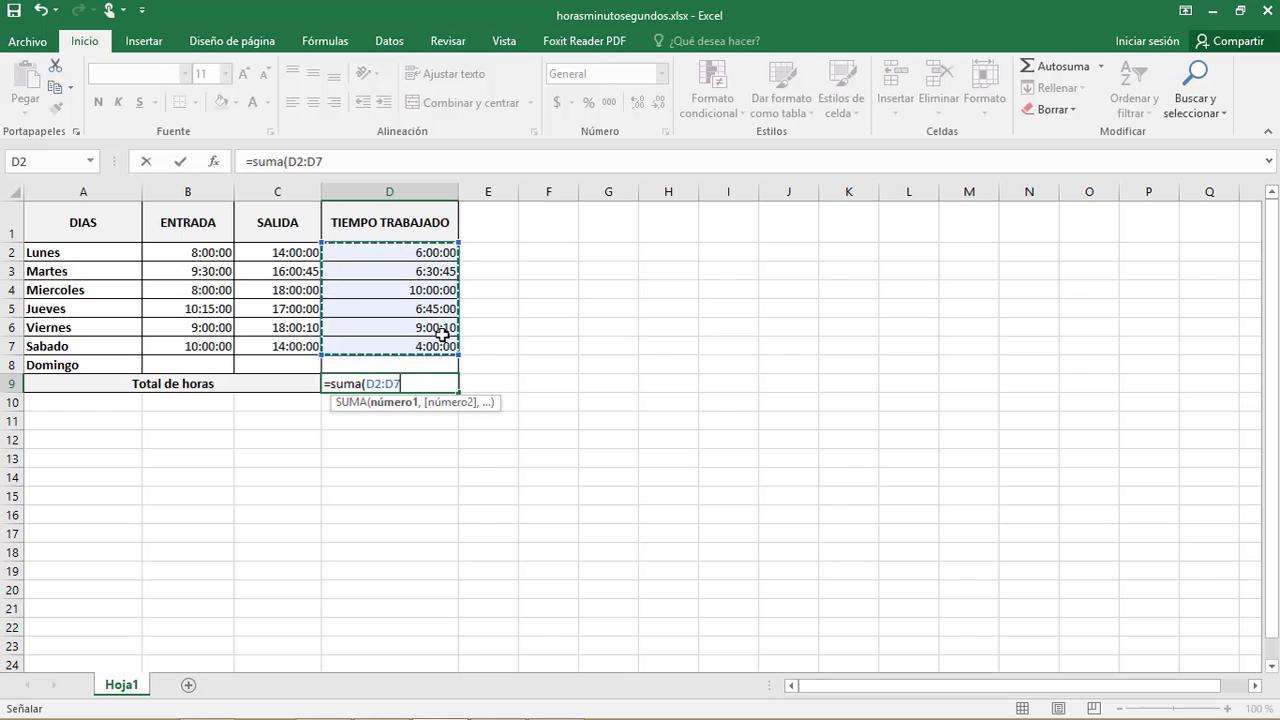
key(Return)
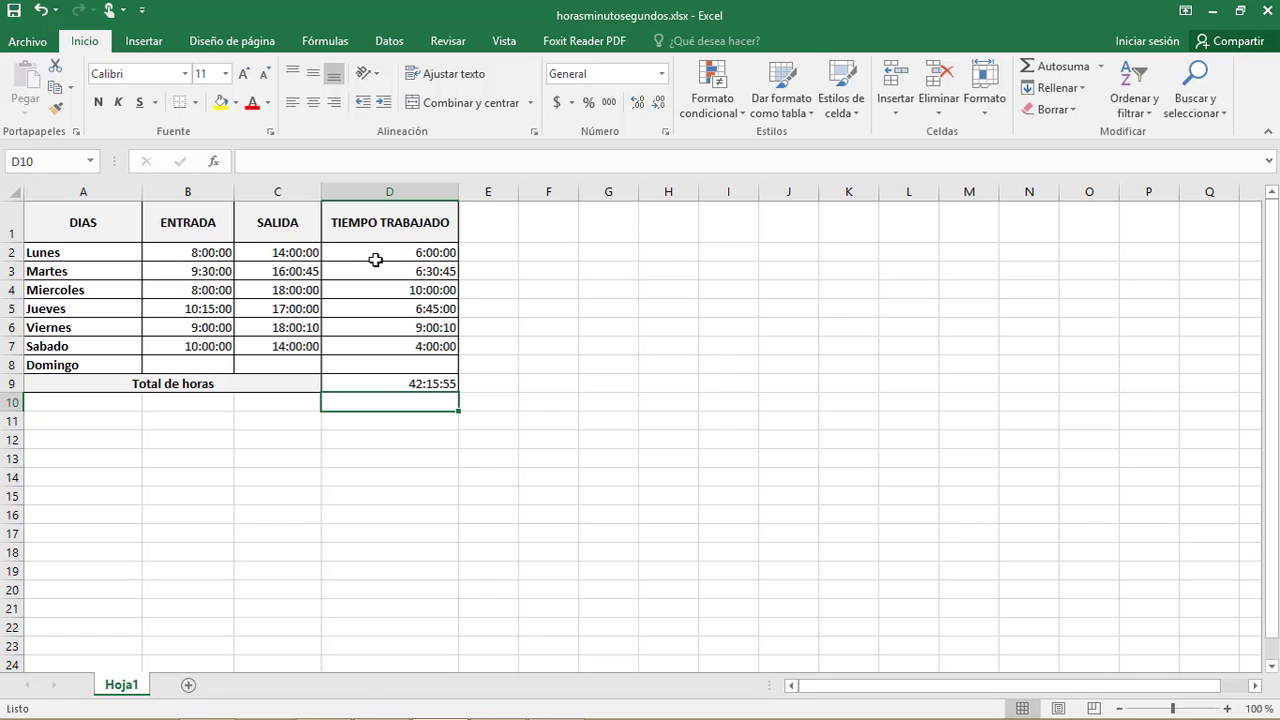
click(397, 273)
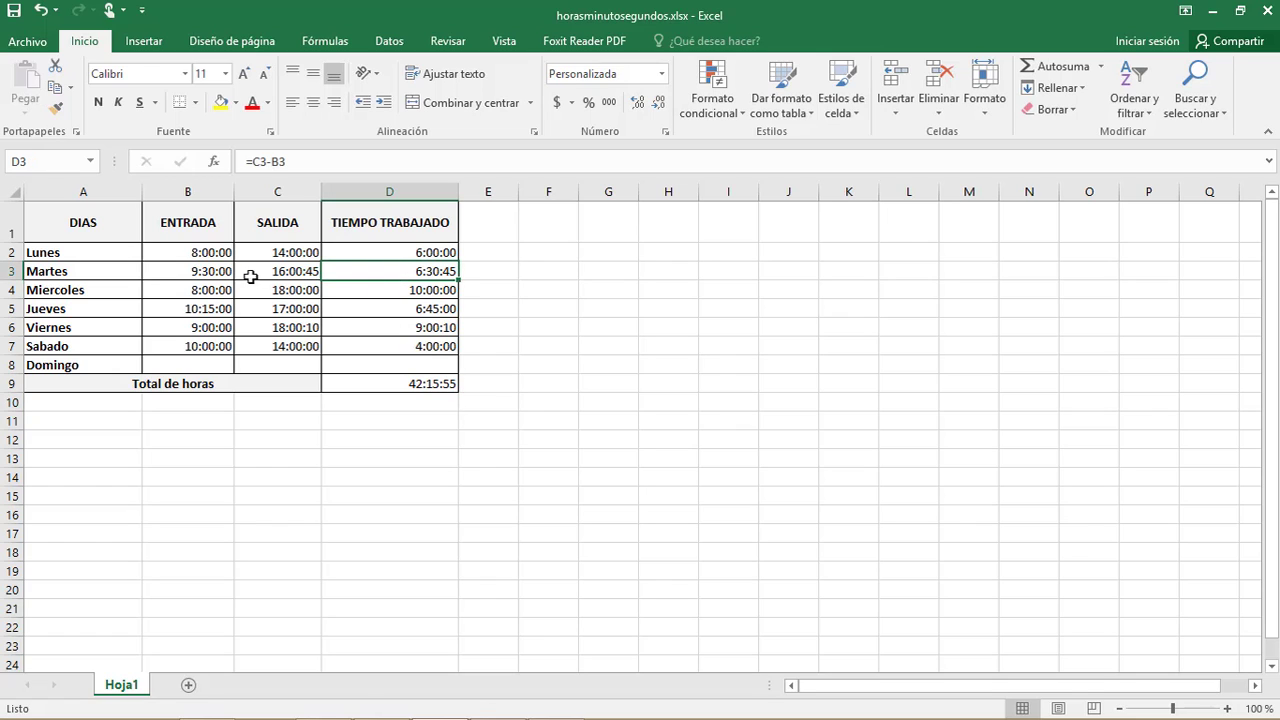